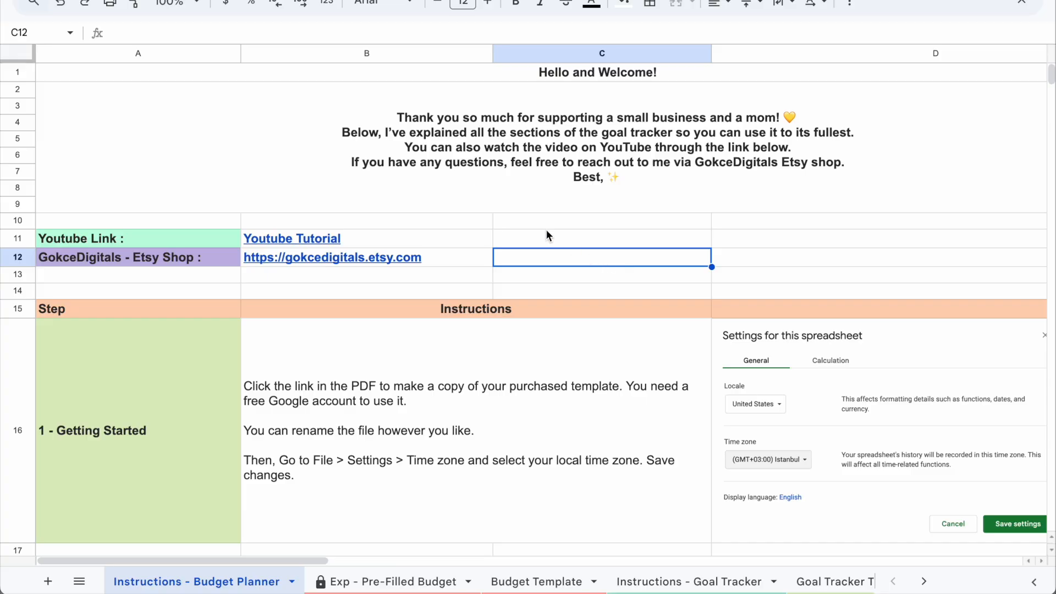
Look through the step-by-step guidance on the Instructions - Budget Planner sheet
click(576, 263)
scroll(576, 264, down, 15)
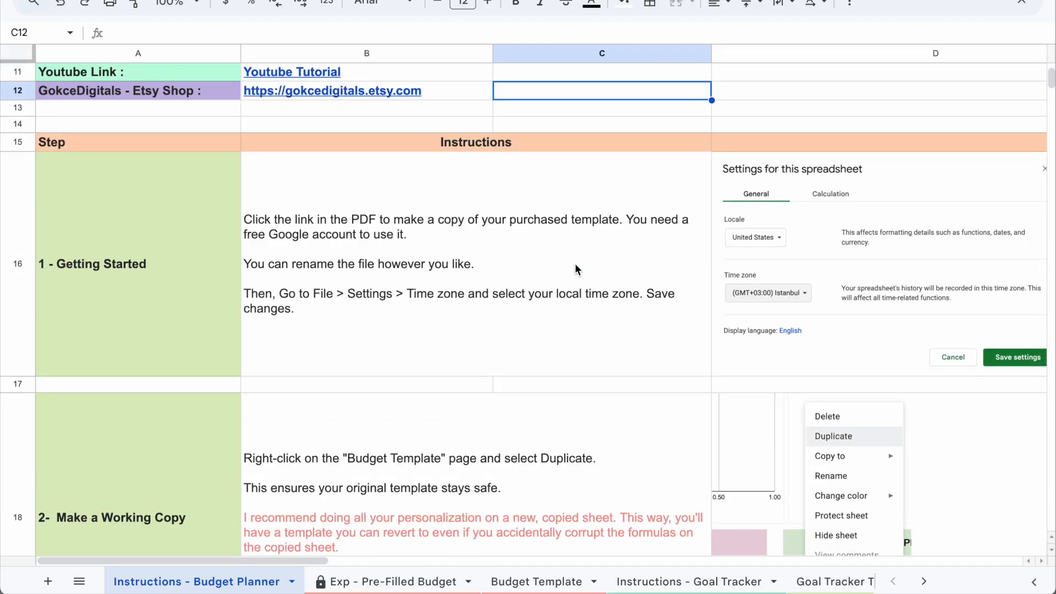
scroll(575, 263, down, 15)
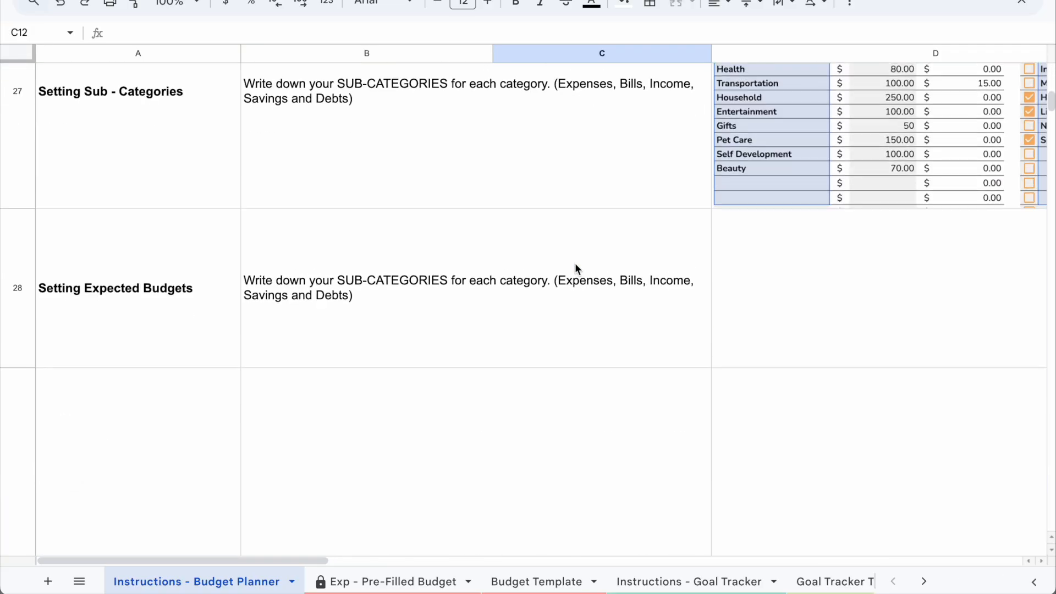
scroll(575, 262, down, 15)
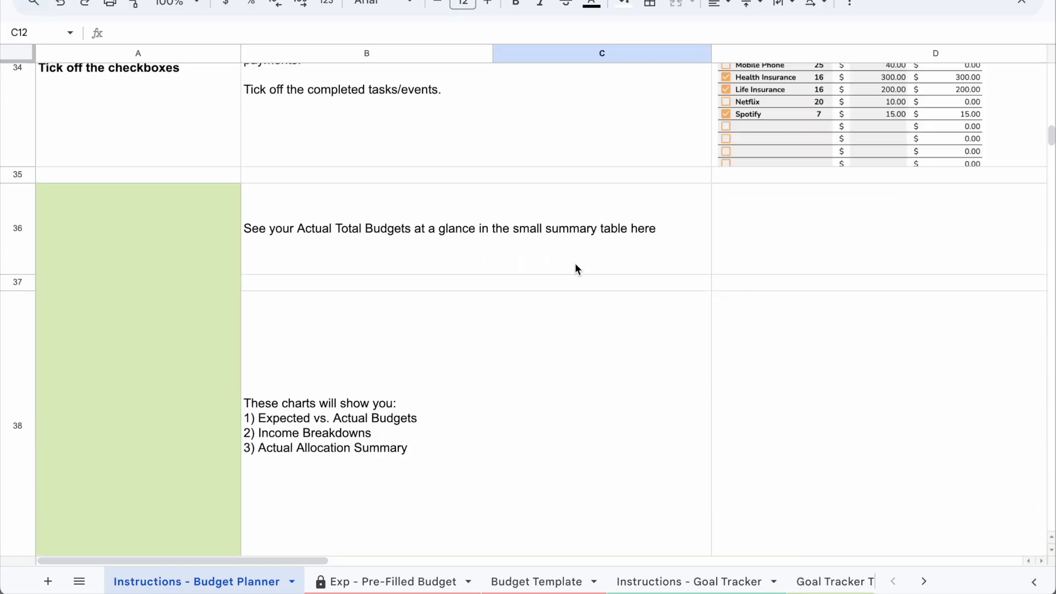
scroll(575, 263, down, 3)
scroll(576, 263, up, 20)
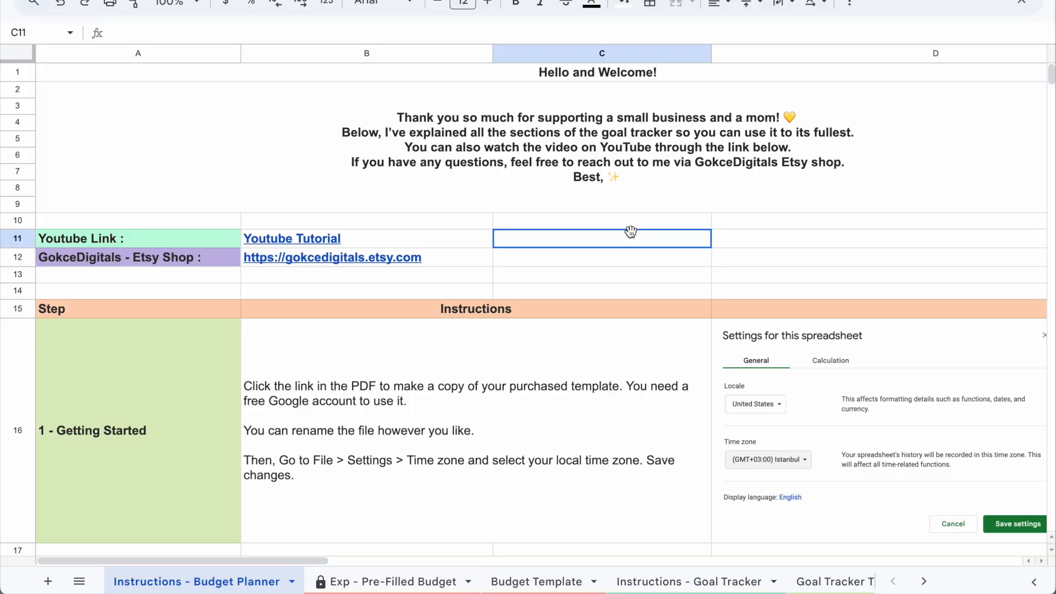
Open the Exp - Pre-Filled Budget sheet and display it at 90% zoom with the menus hidden
click(391, 582)
click(173, 2)
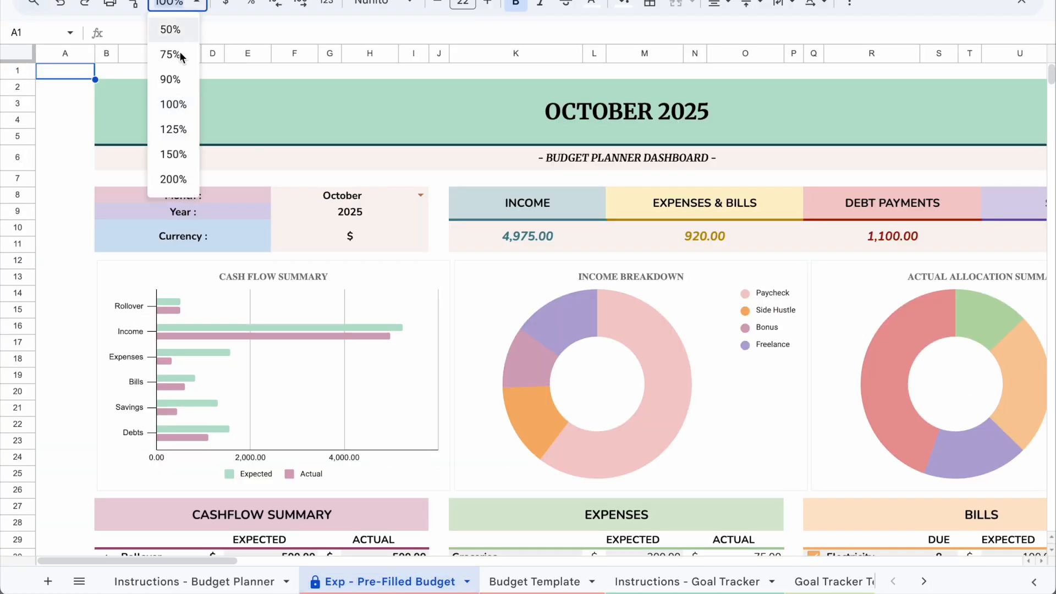
click(171, 78)
click(1022, 3)
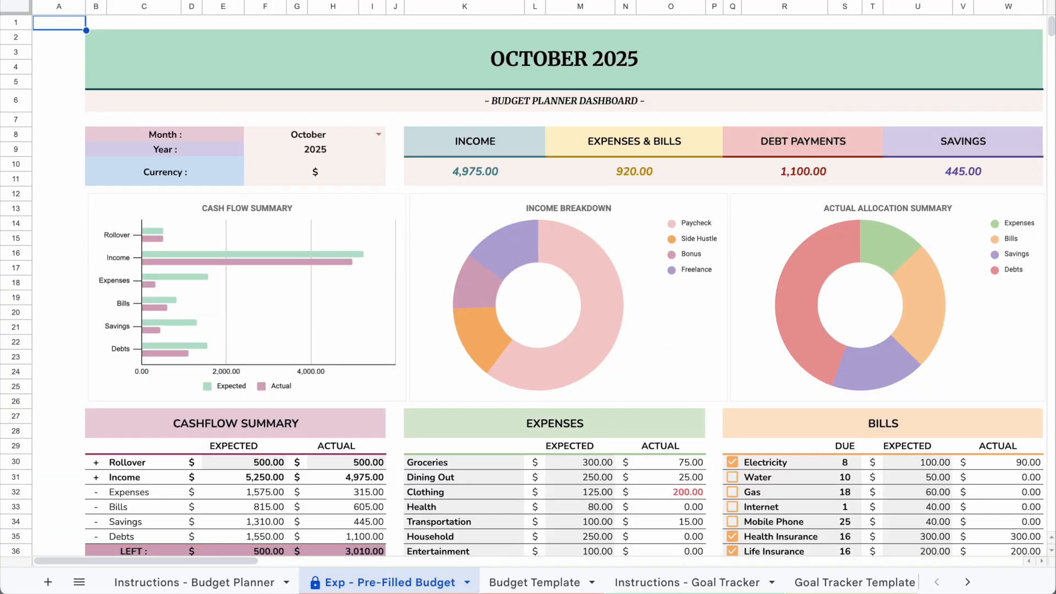
Review the pre-filled example budget, from its summary charts down through the category tables
drag(212, 562, 222, 559)
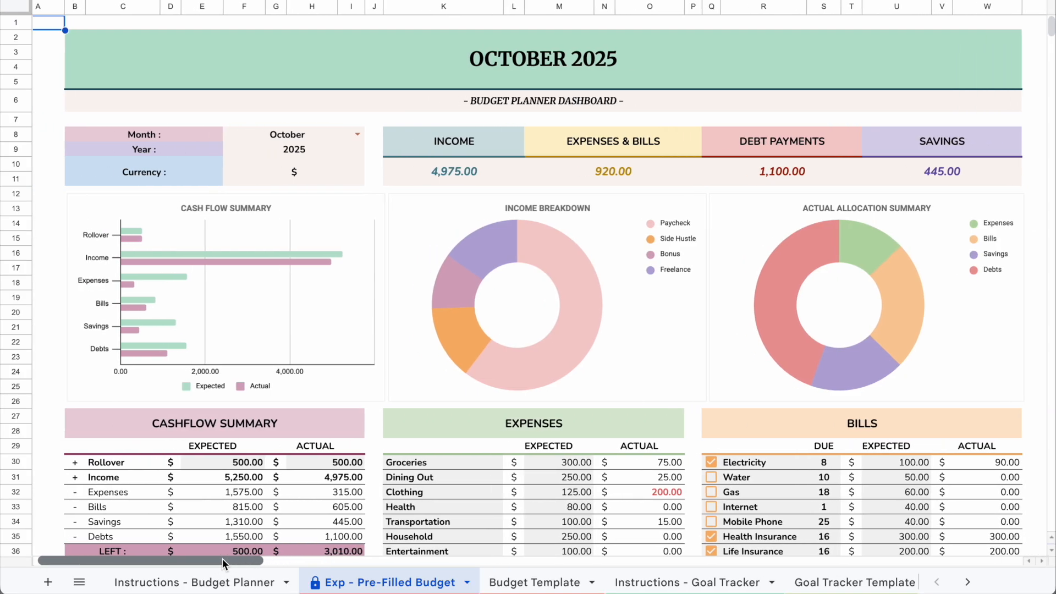
scroll(454, 472, down, 10)
scroll(490, 450, down, 8)
scroll(491, 450, up, 18)
scroll(493, 450, up, 3)
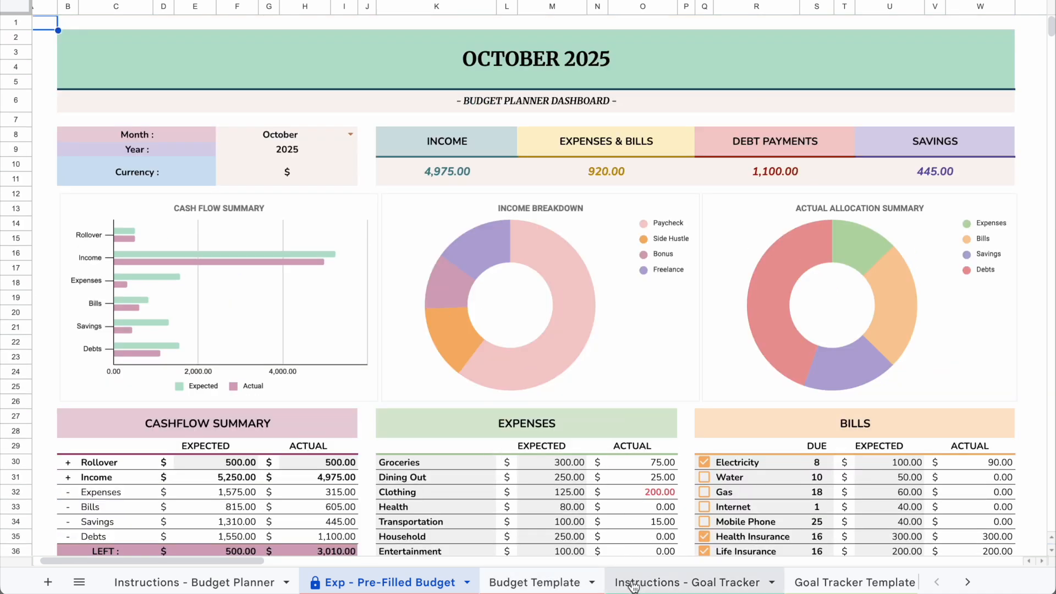
Duplicate the Budget Template sheet and rename the copy as Oct
click(550, 586)
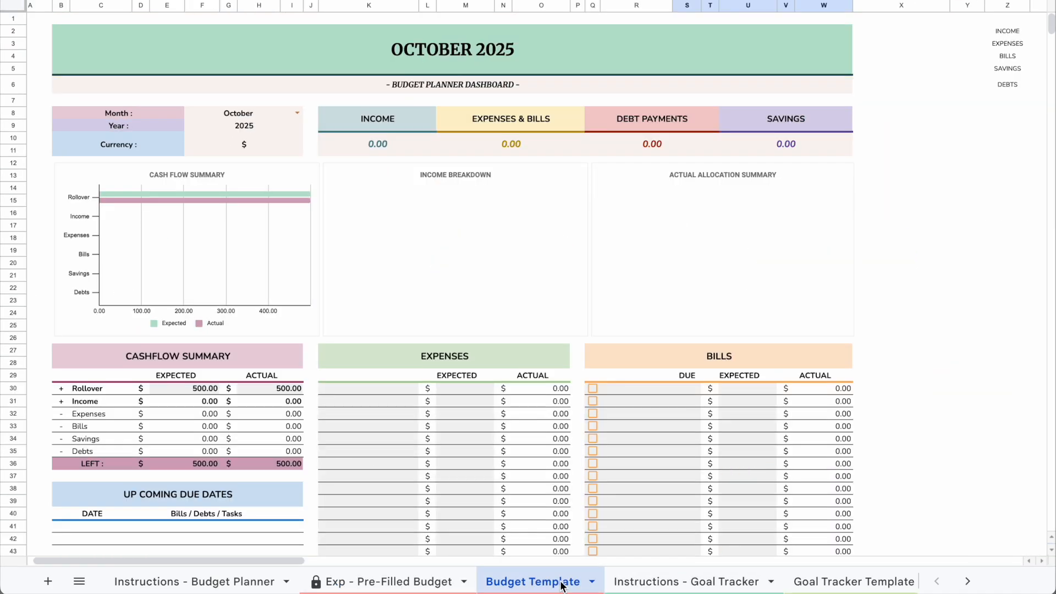
right_click(555, 585)
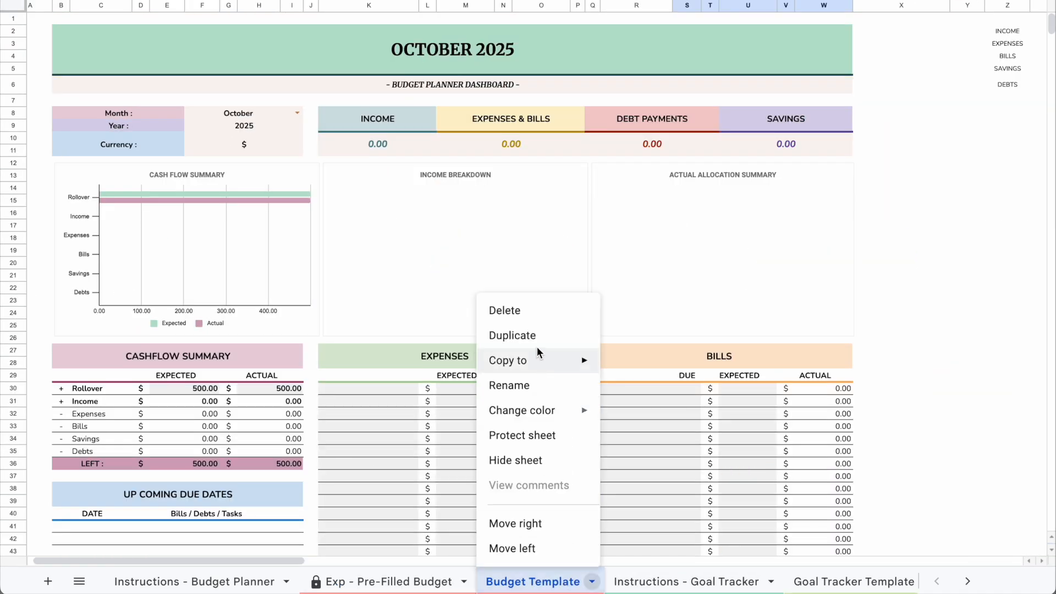
click(586, 339)
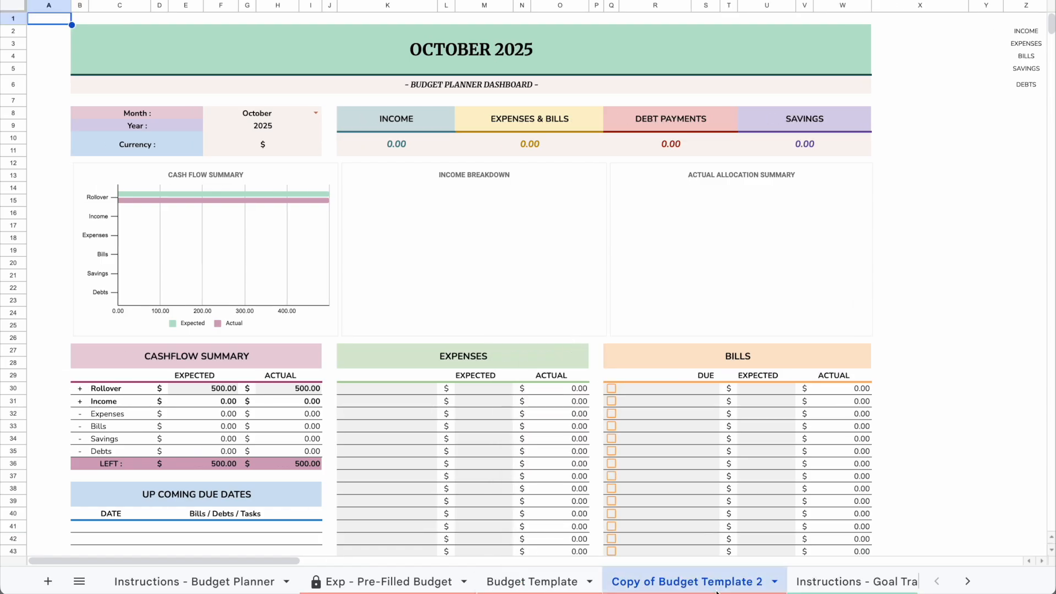
click(774, 582)
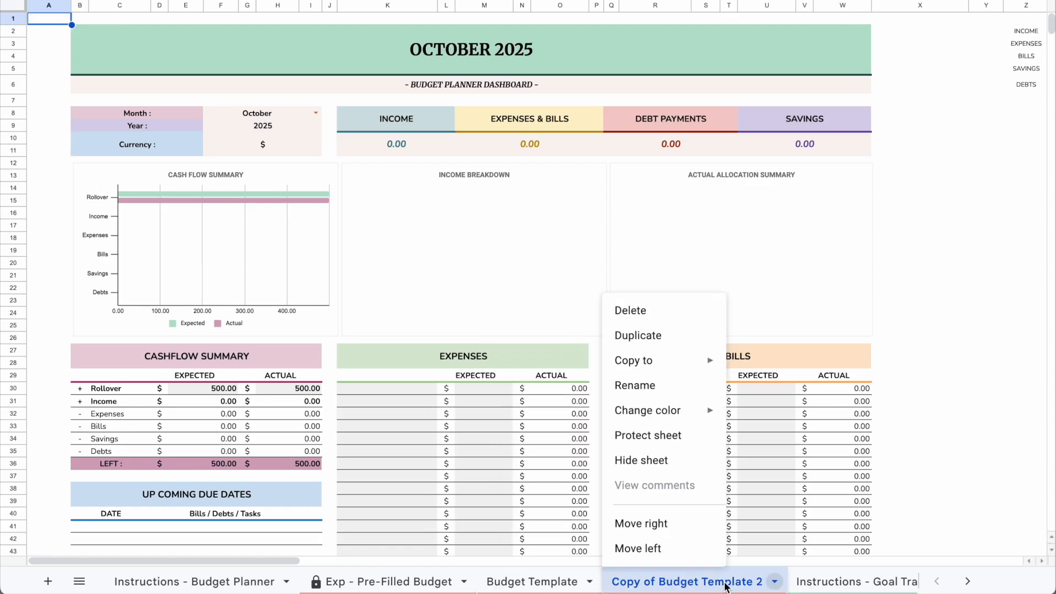
click(636, 385)
text(Oct)
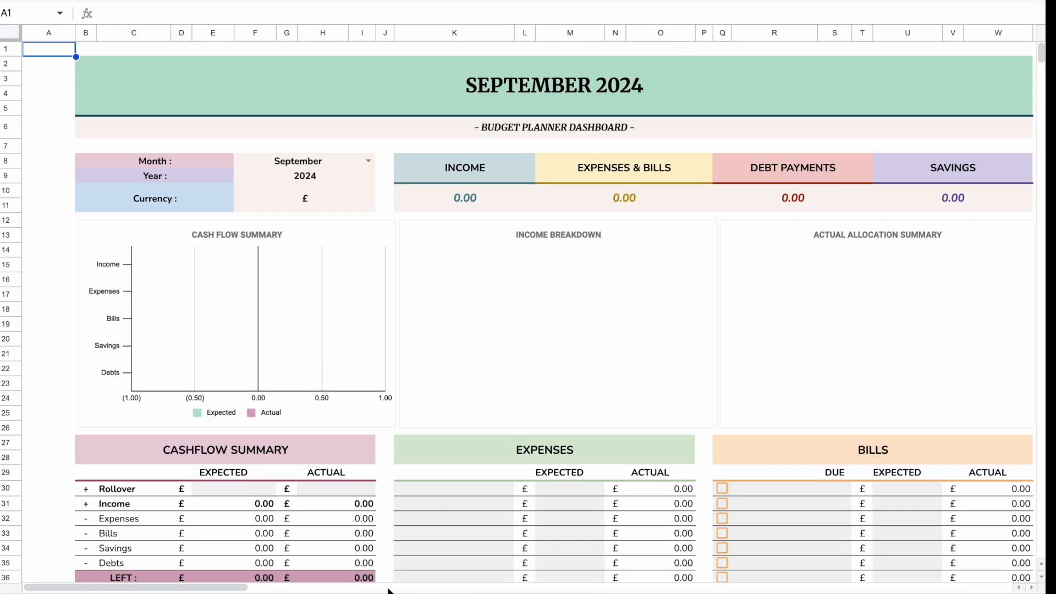
Set the budget dashboard's month to October and its year to 2025
drag(233, 589, 239, 590)
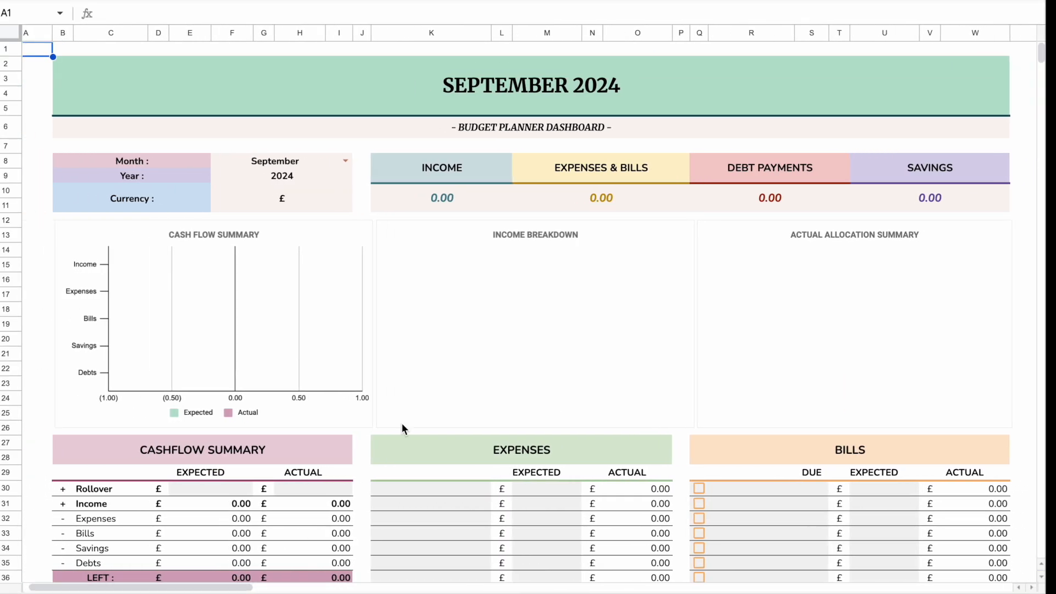
click(343, 160)
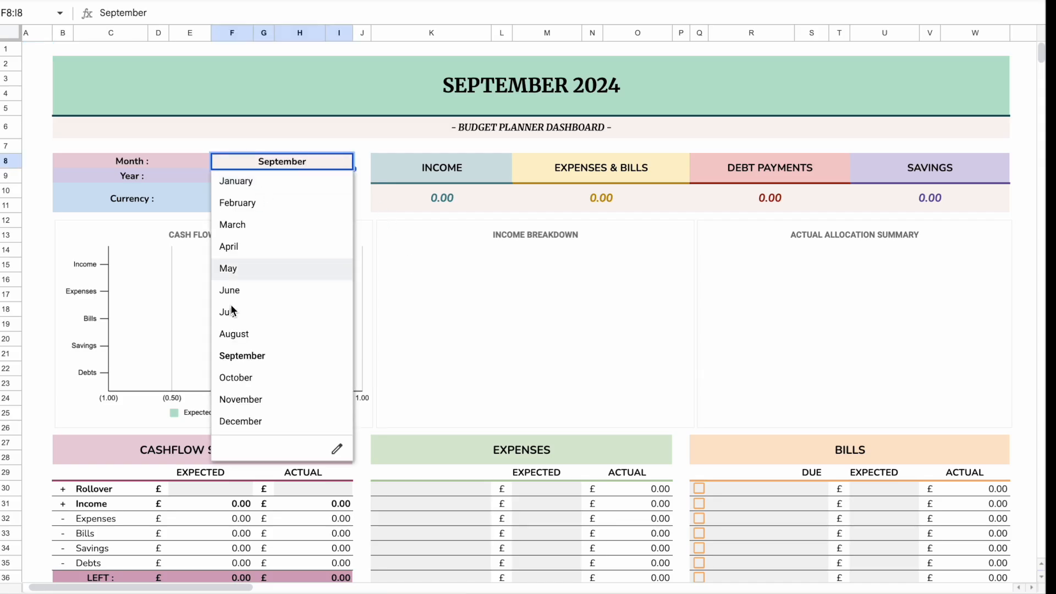
click(252, 377)
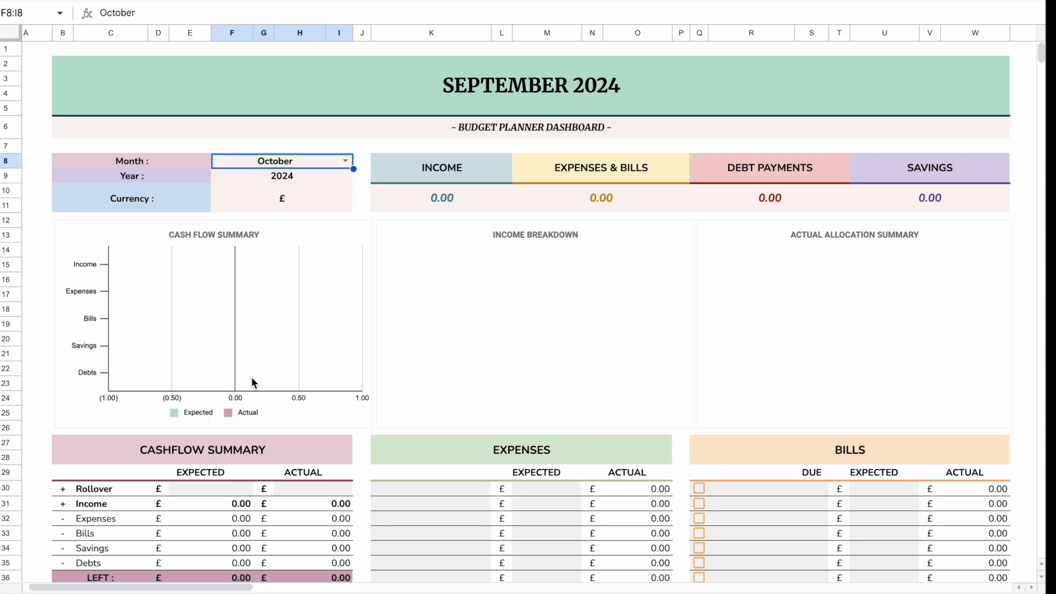
click(321, 182)
text(2025)
key(Return)
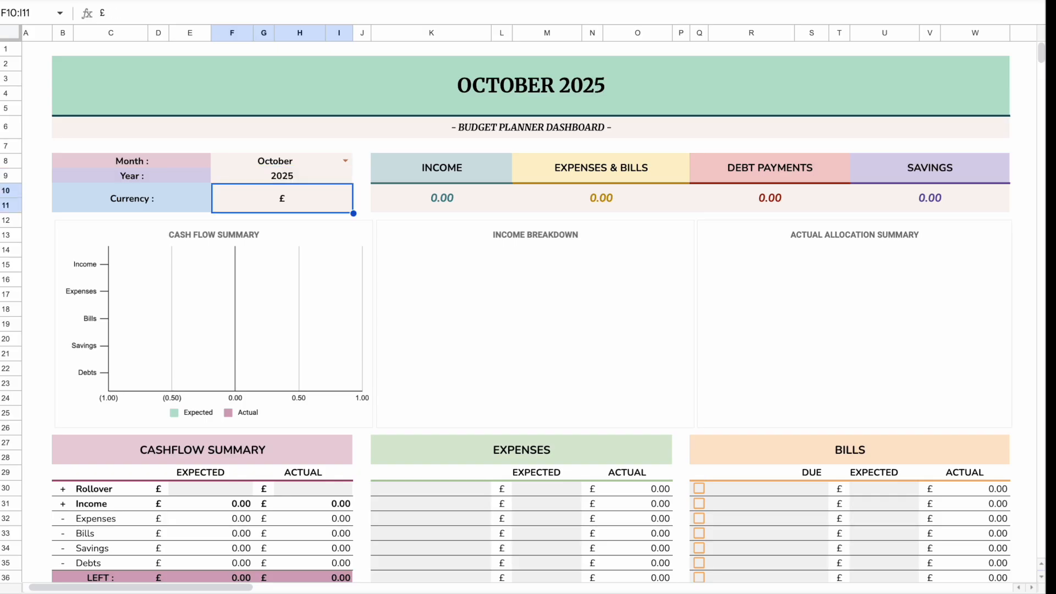
Set the dashboard's currency to $ and select the month, year and currency settings
text($)
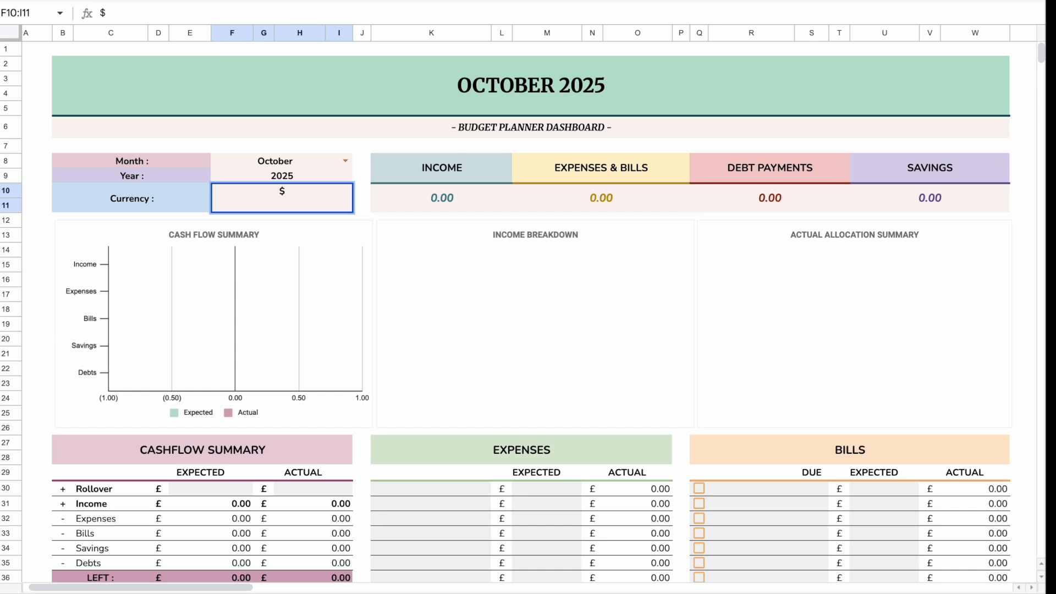
key(Return)
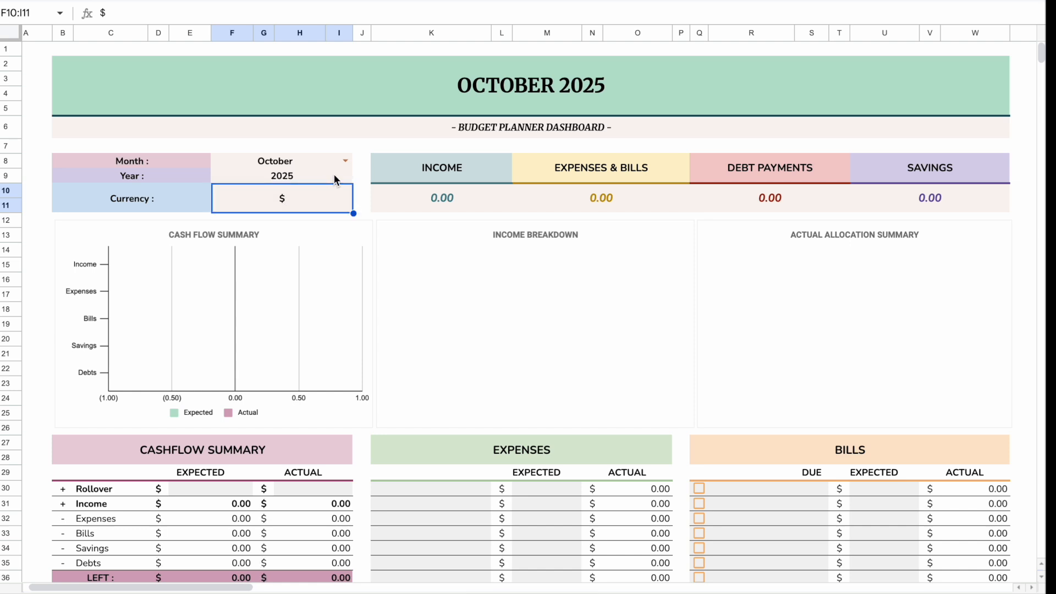
drag(319, 164, 316, 202)
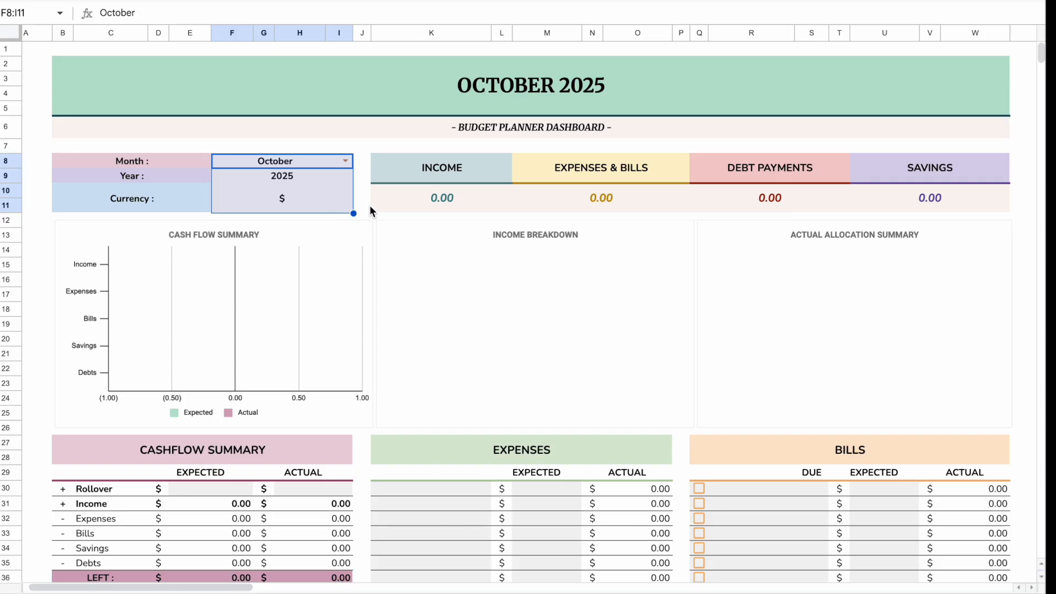
Enter 500 as both the expected and actual Rollover in the Cashflow Summary
scroll(368, 203, down, 5)
click(211, 264)
text(500)
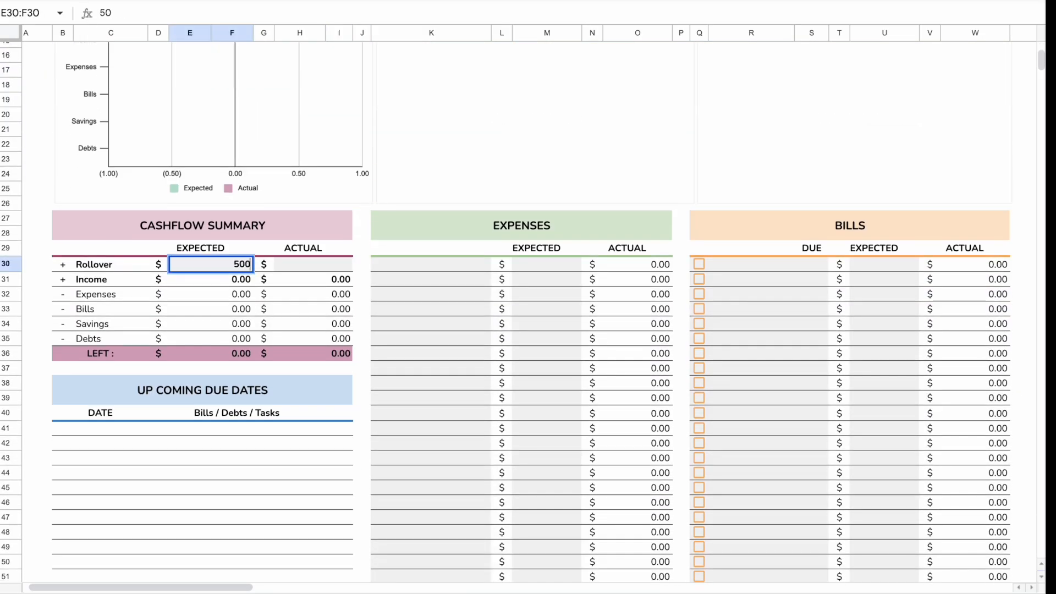
key(Tab)
text(500)
Add Salary as the first Income item with an expected amount of 3,000
text(a)
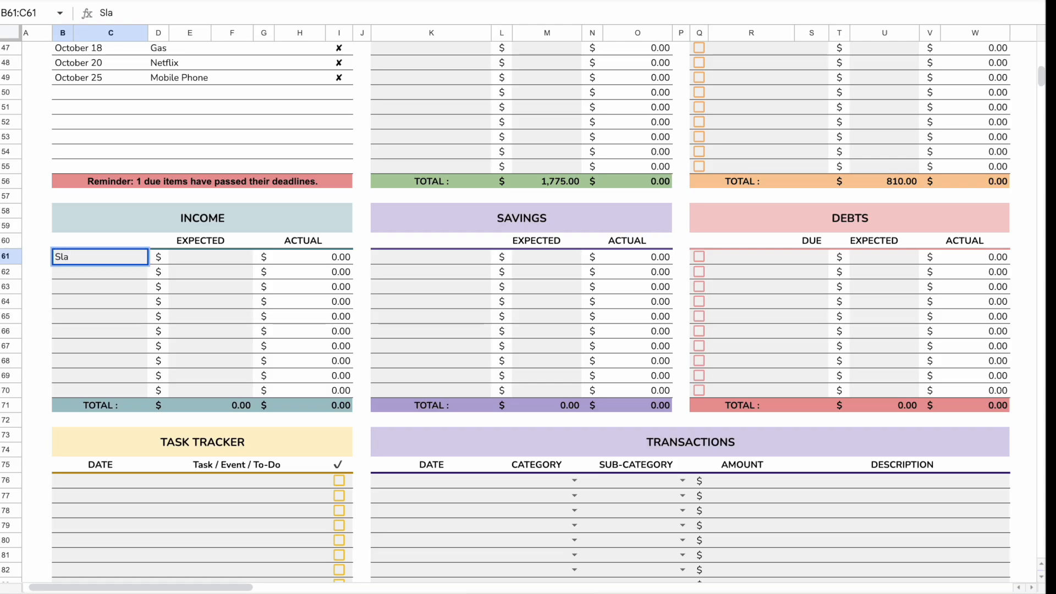
key(BackSpace)
key(BackSpace)
text(alary)
key(Tab)
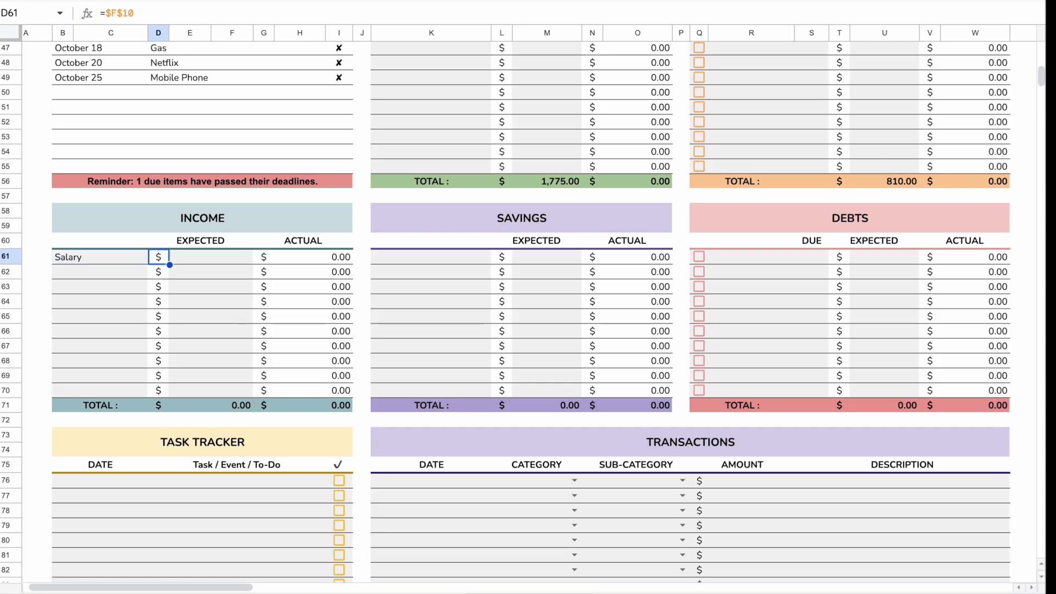
key(Tab)
text(3,000)
key(Return)
Add a Side Hustle income with an expected amount of 1000 and name the following income item Bonus
text(Side Hustle)
key(Tab)
key(Tab)
text(1000)
key(Return)
text(Bonus)
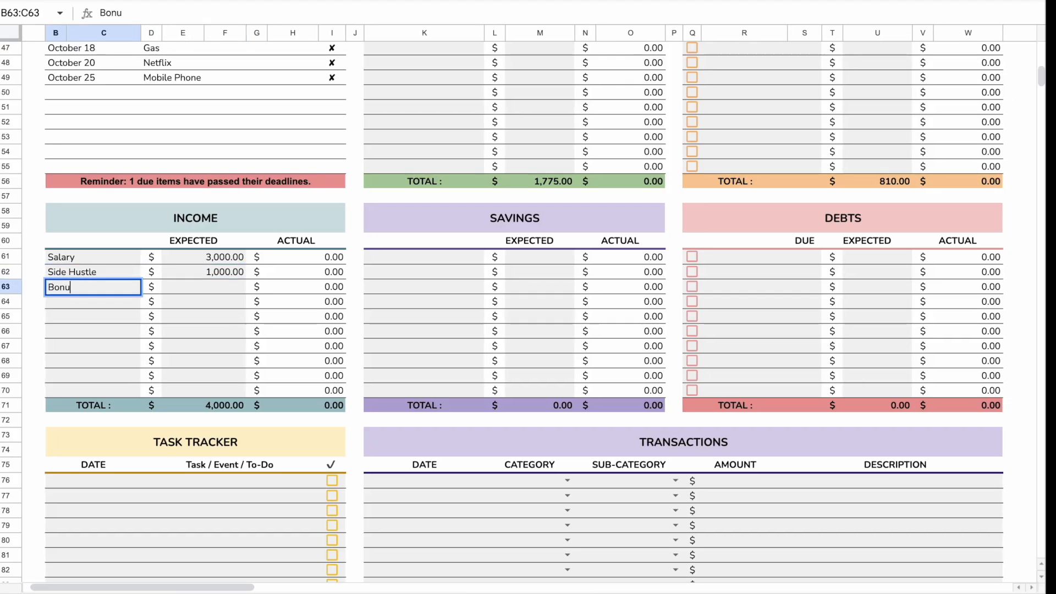
key(Tab)
key(Tab)
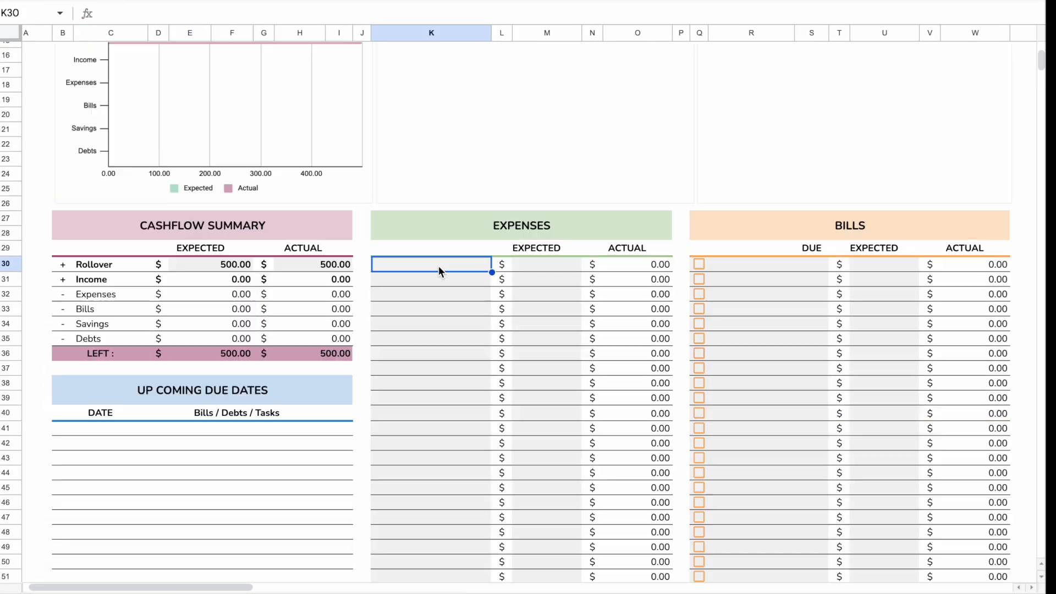
Add Groceries as the first Expenses item with an expected amount of 500
text(Groceries)
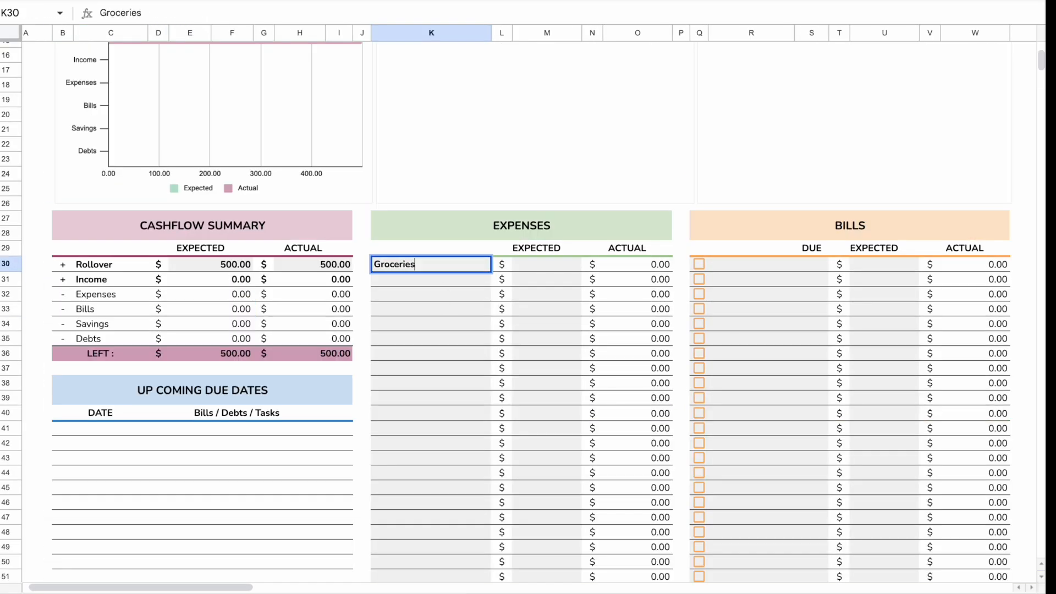
key(Tab)
key(Tab)
text(500)
Add Electricity as the first bill, due on day 3 with an expected amount of 100
click(776, 265)
text(Electricity)
key(Tab)
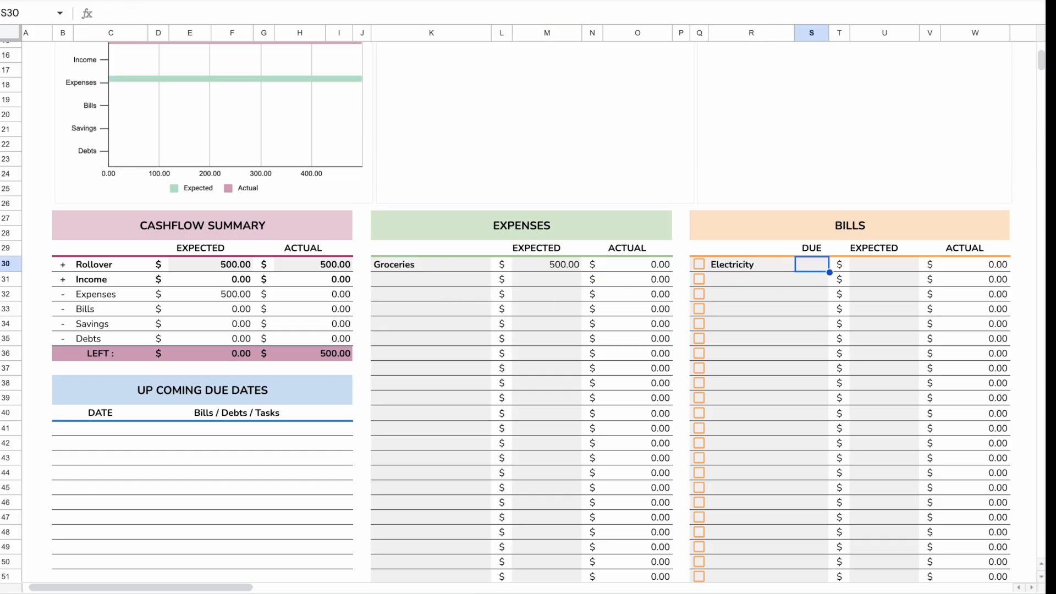
text(3)
click(892, 264)
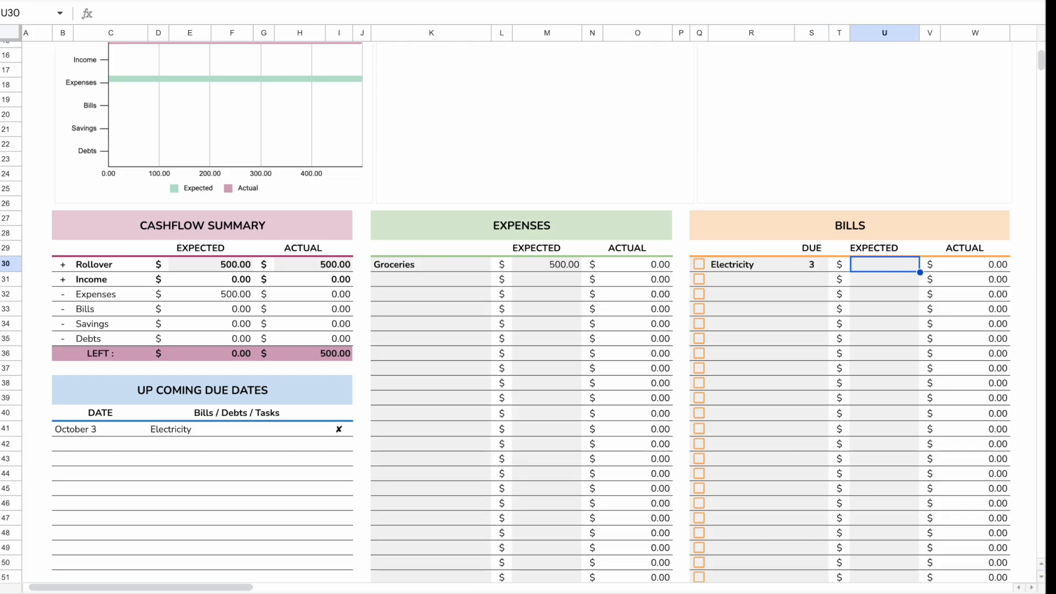
text(100)
key(Return)
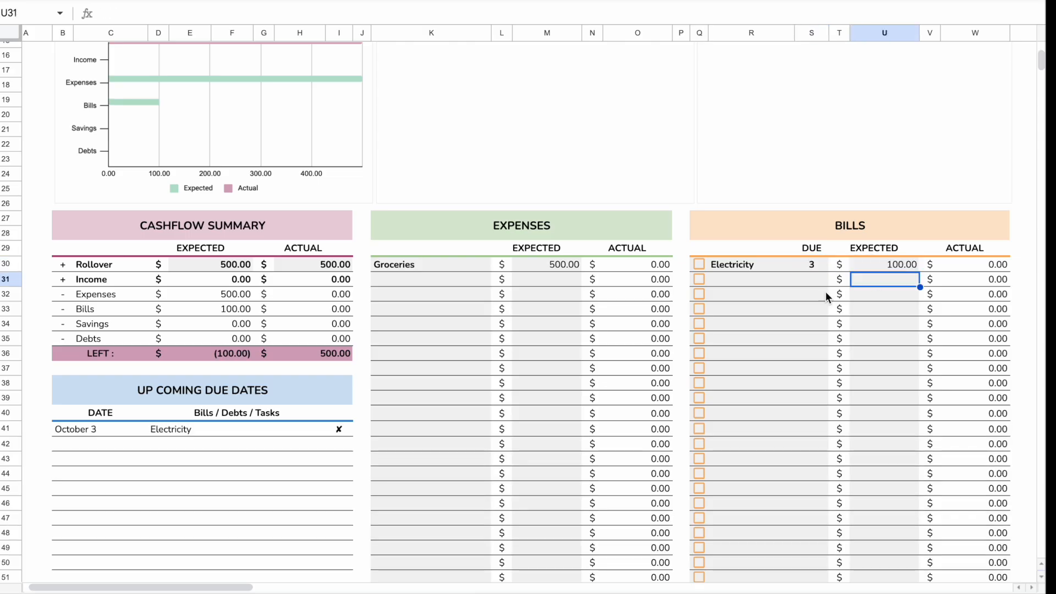
Add Beauty to the Expenses table in row 40 with an expected amount of 70
text(Be)
text(auty)
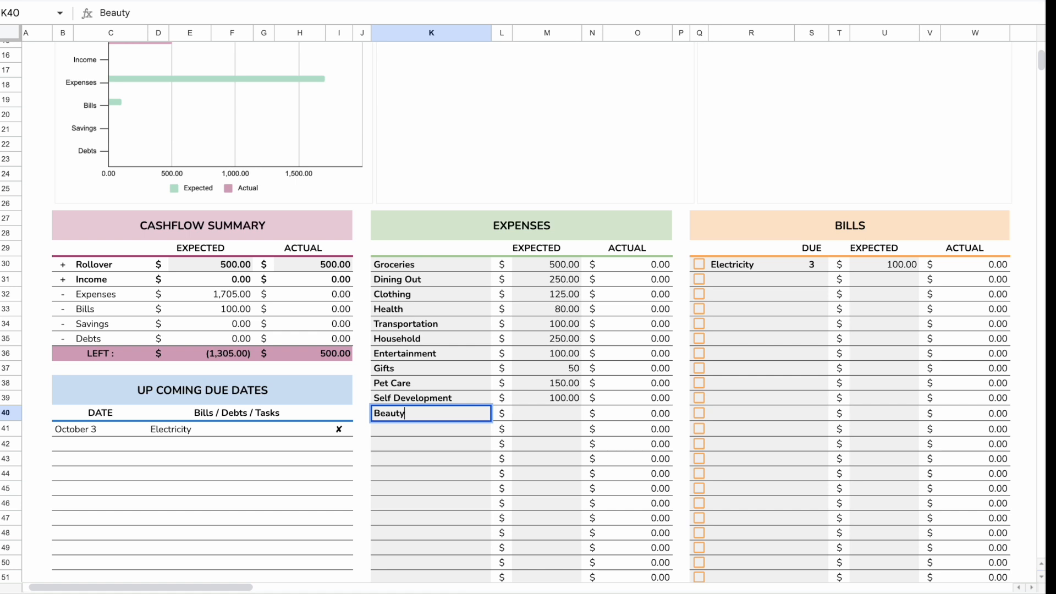
key(Tab)
key(Tab)
text(70)
key(Return)
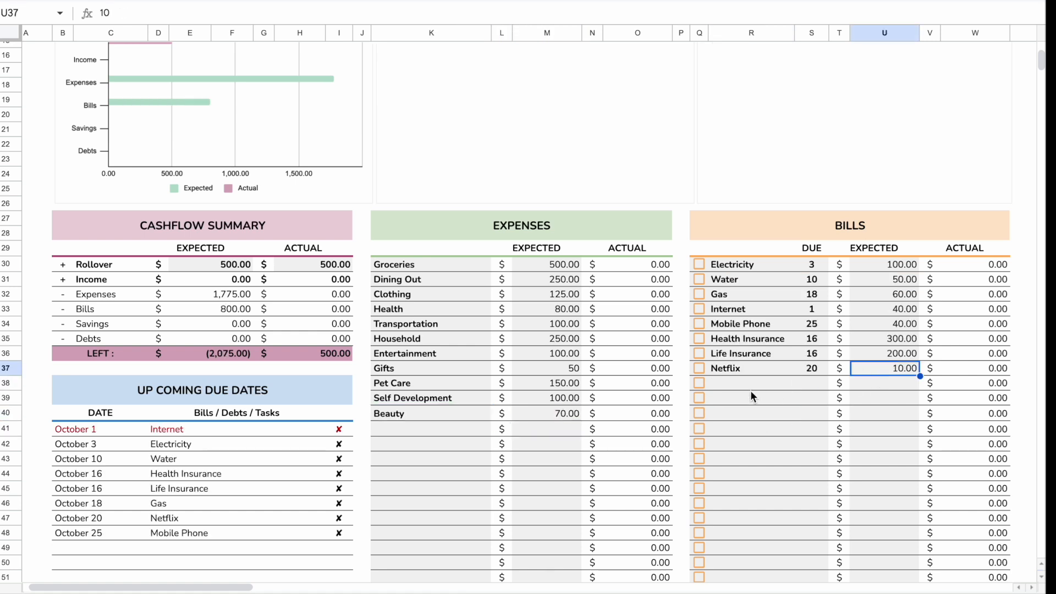
Add a Spotify bill below Netflix, due on day 17 with an expected amount of 10
click(752, 388)
text(Spotify)
key(Tab)
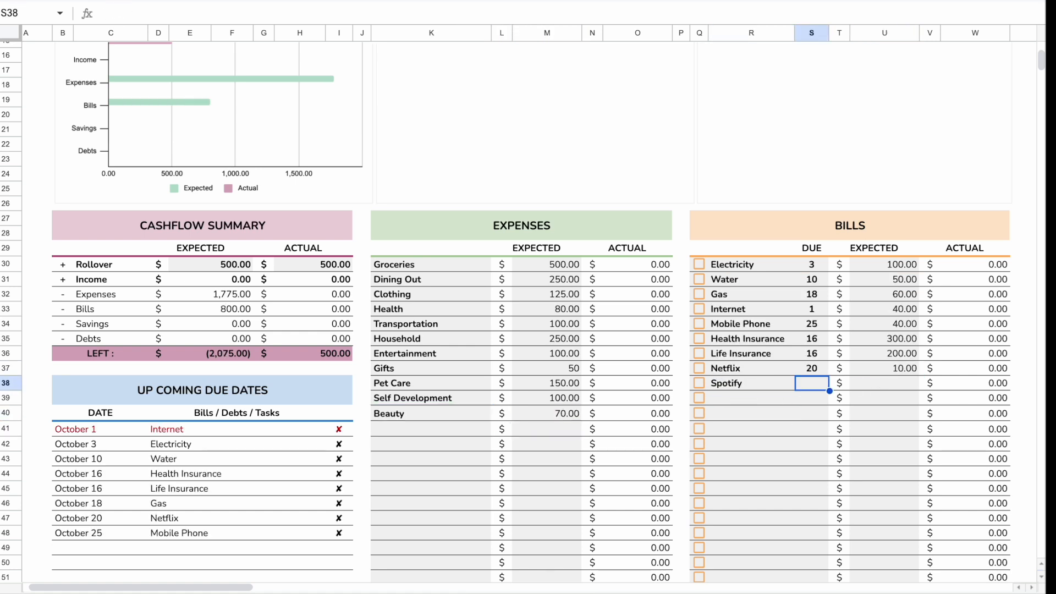
text(17)
key(Tab)
text(10)
key(Return)
Add Travel Fund as the first Savings item with an expected amount of 300
scroll(562, 414, down, 10)
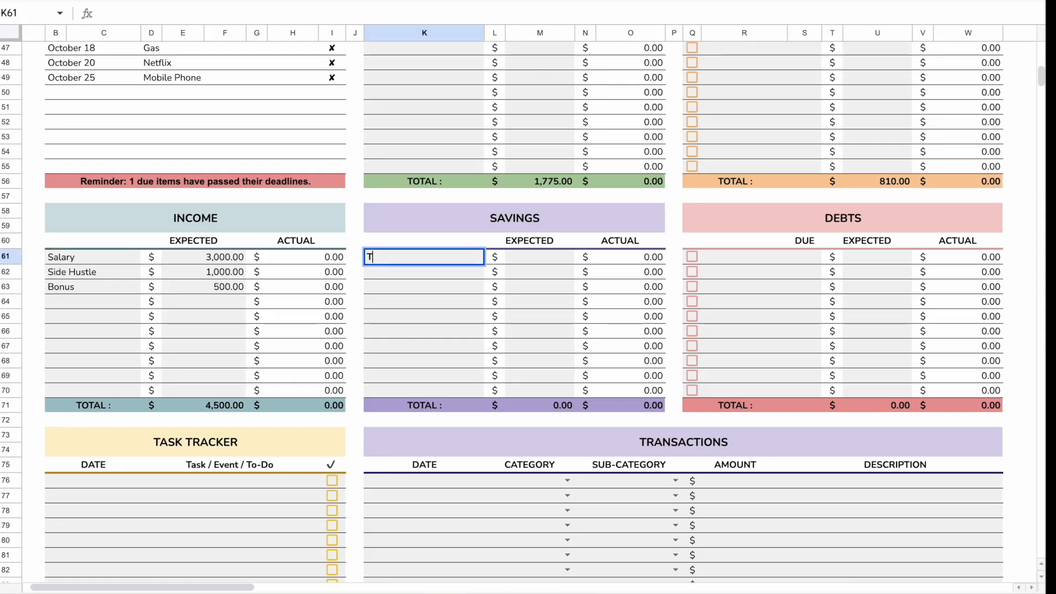
text(Travel Fund)
key(Tab)
text(300)
key(Return)
click(424, 257)
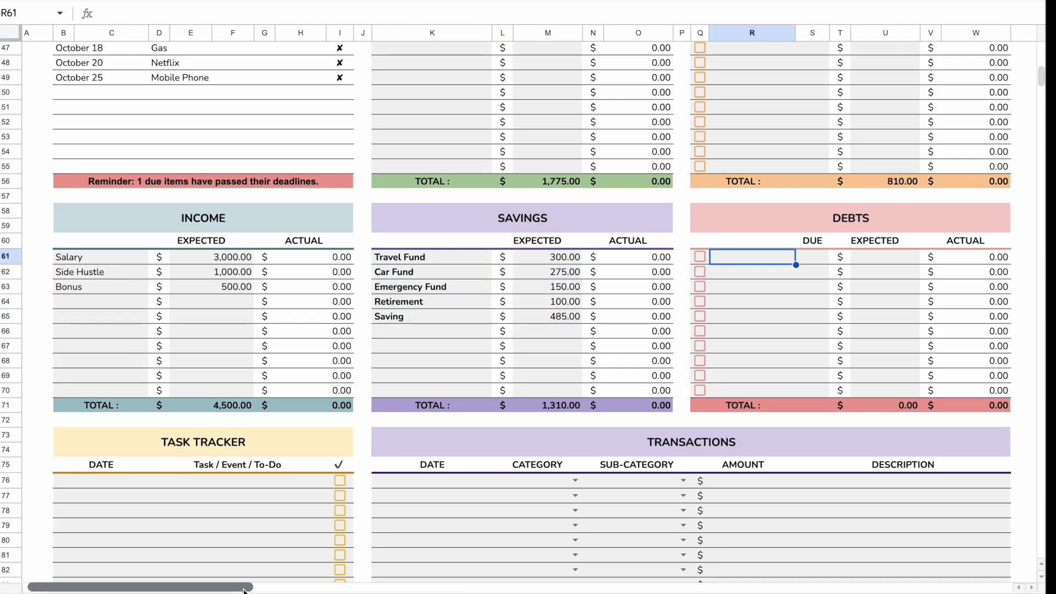
Add Student Loan as the first debt, due on day 10 with an expected amount of 300
click(752, 302)
click(751, 259)
text(Student Loan)
key(Tab)
text(10)
key(Tab)
key(Tab)
text(300)
key(Return)
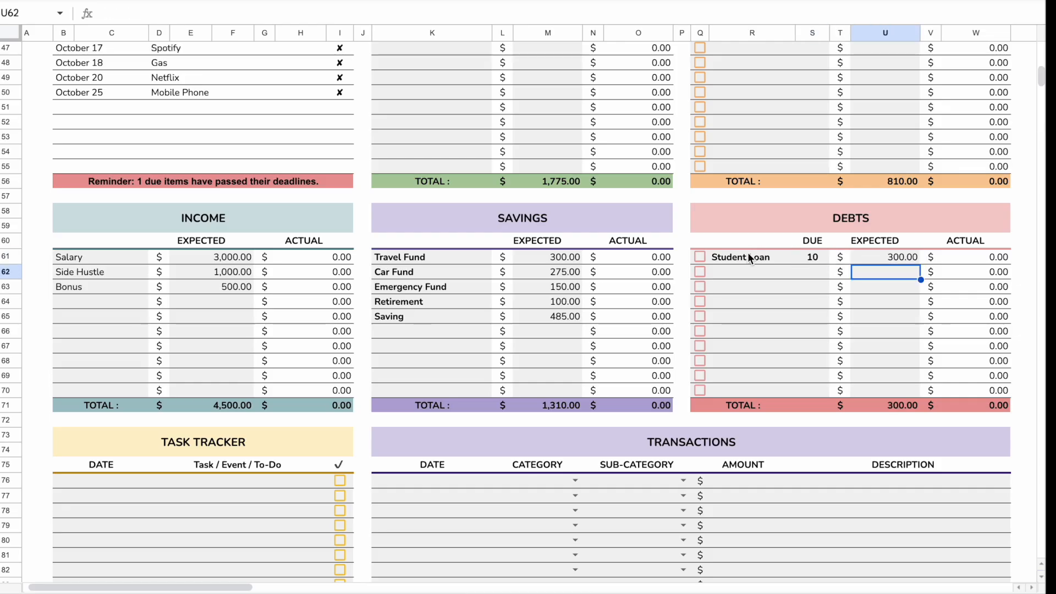
Fill Debts with Student Loan (due 10, 150), Mortgage (15, 550), Car Payments (18, 300), Credit Card 1 (13, 200) and Credit Card 2 (28, 350)
click(748, 256)
text(Student Loan	10	150.00 Mortgage	15	550.00 Car Payments	18	300.00 Credit Card 1	13	200.00 Credit Card 2	28	350.00)
click(752, 360)
Examine the upcoming due dates and their reminder, checking today's date with a trial =today() formula in cell F57
scroll(441, 364, up, 2)
scroll(441, 365, up, 2)
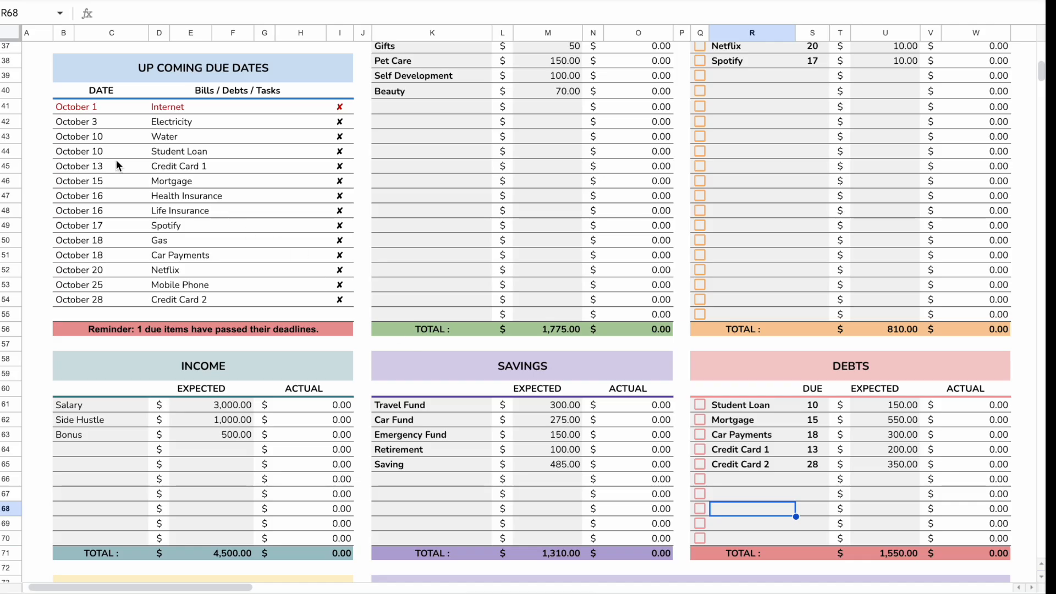
drag(62, 110, 336, 328)
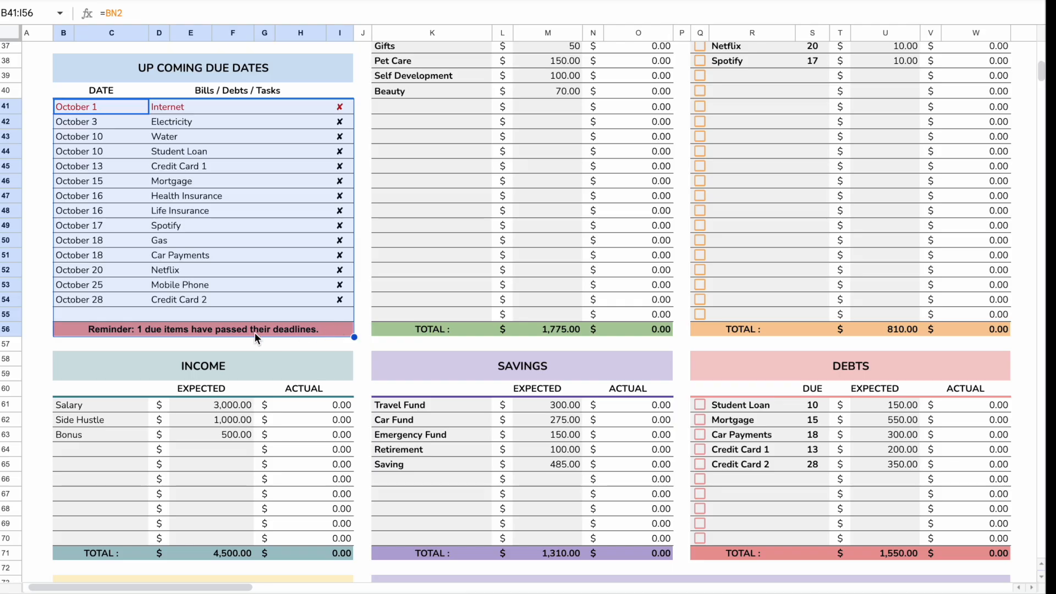
click(241, 345)
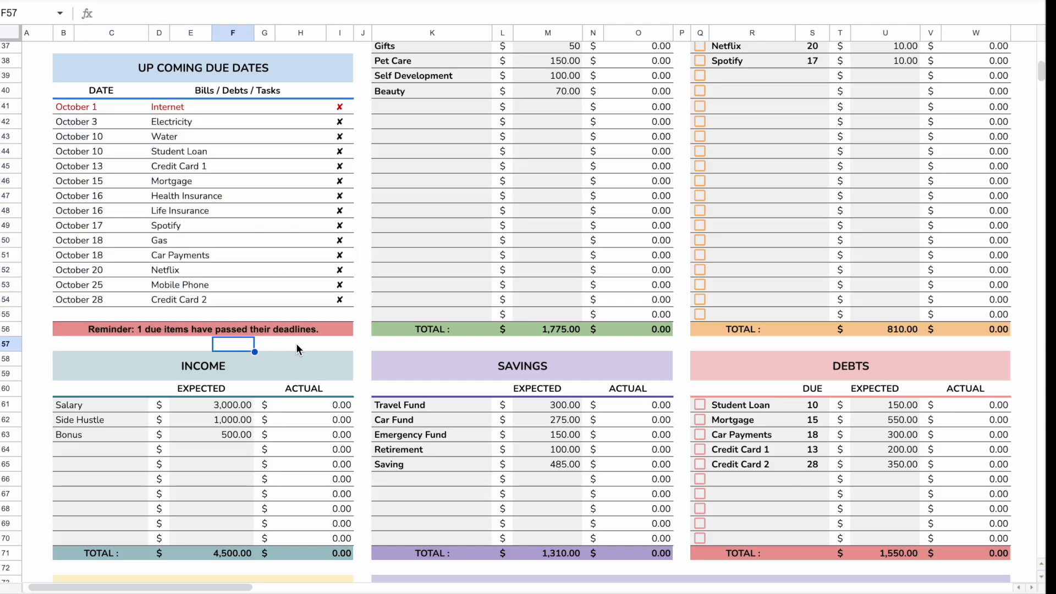
text(=today())
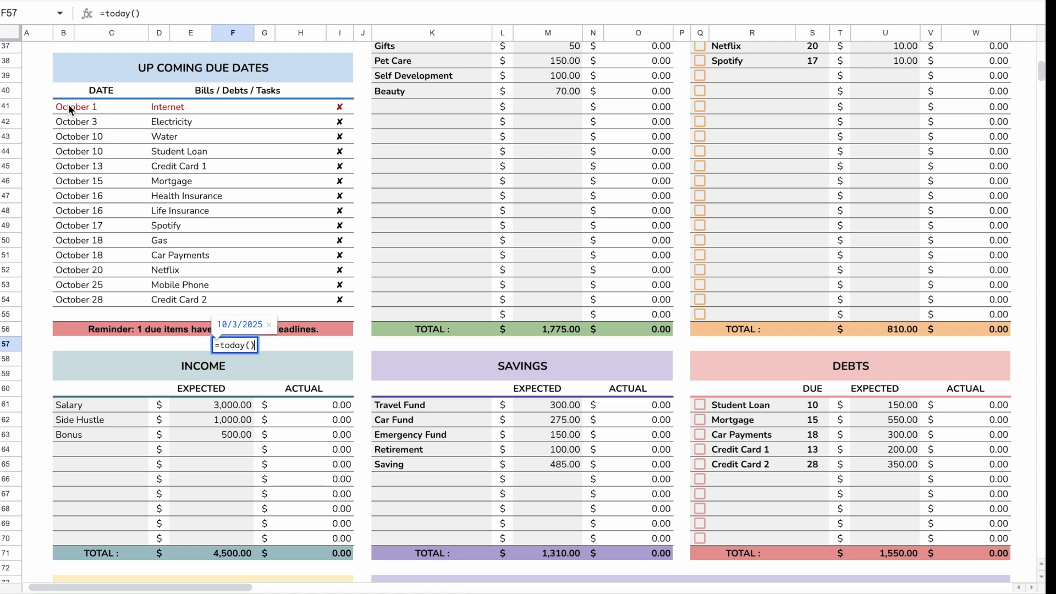
drag(68, 104, 193, 103)
drag(325, 114, 337, 114)
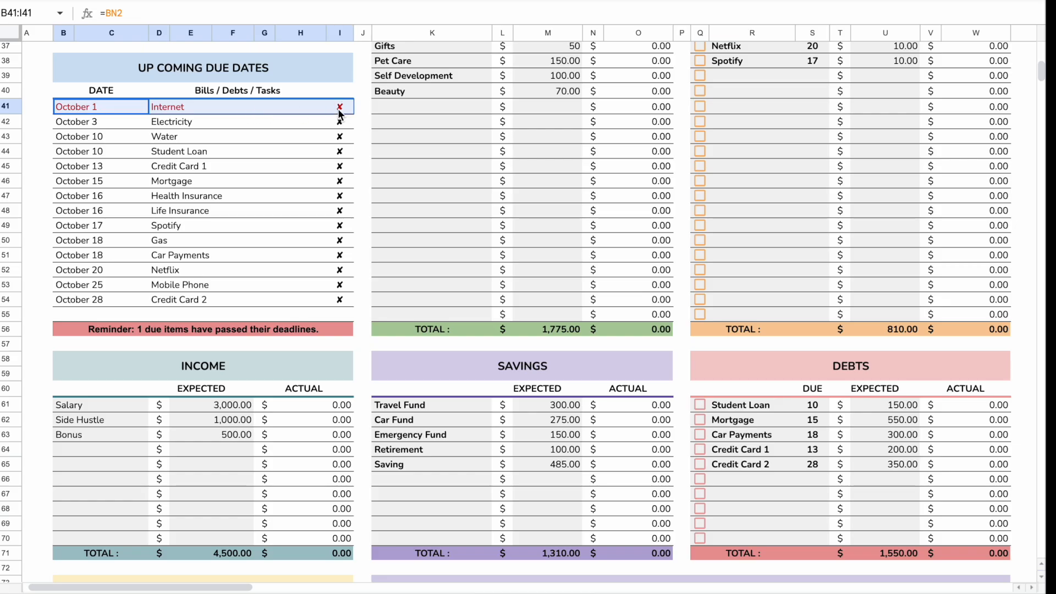
Add Doctor Appointment dated Oct 4, 2025 as the first Task Tracker entry
scroll(306, 352, down, 10)
click(94, 143)
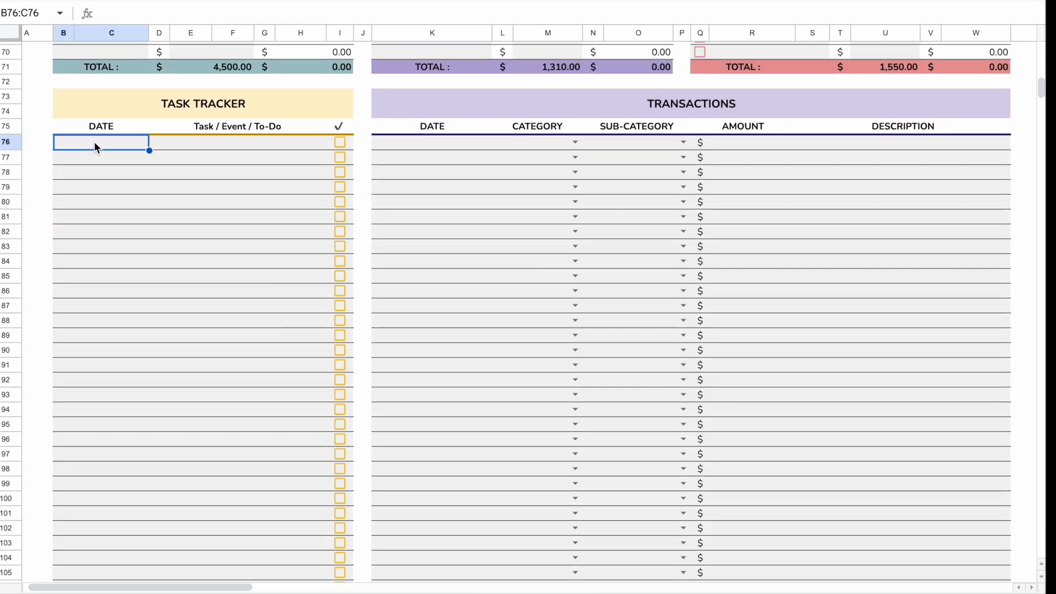
double_click(94, 141)
click(172, 216)
click(226, 144)
text(Doctor Appointment)
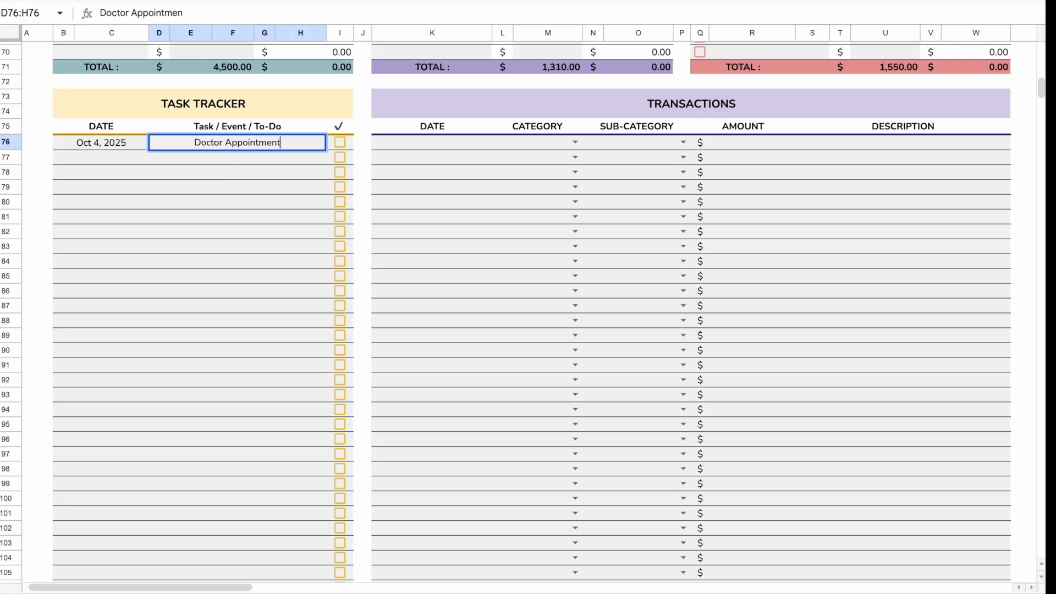
key(Return)
Add a friend's wedding dated Oct 5, 2025 as the second Task Tracker entry
double_click(120, 160)
click(31, 253)
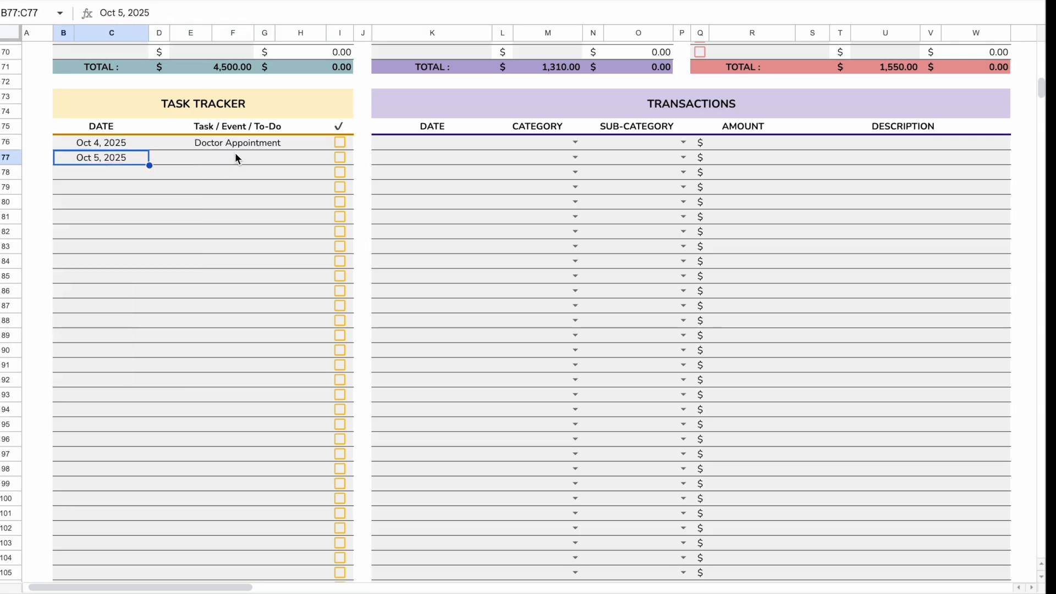
click(235, 154)
text(Emily's Wedding)
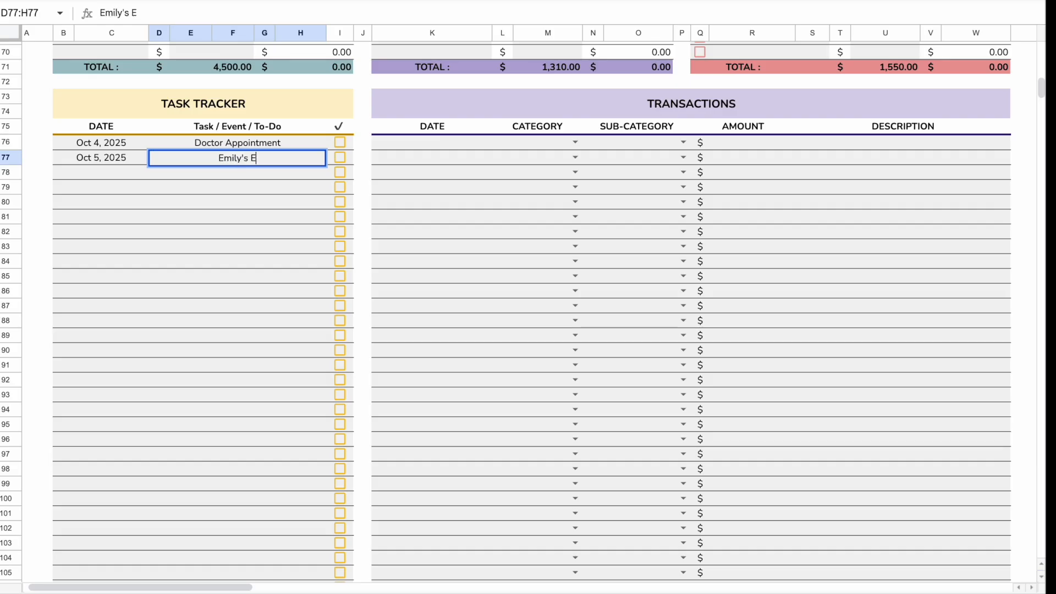
key(Return)
Add the tasks Go shopping on Oct 2, 2025 and Project meeting at 10 am on Oct 16, 2025 to the Task Tracker
drag(100, 172, 255, 574)
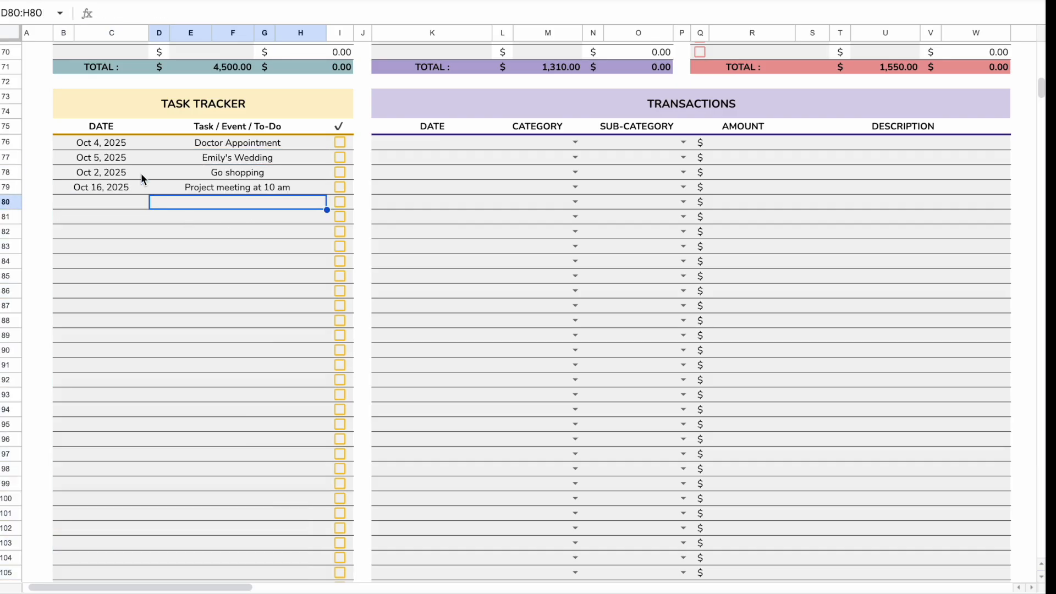
drag(105, 160, 246, 429)
click(246, 453)
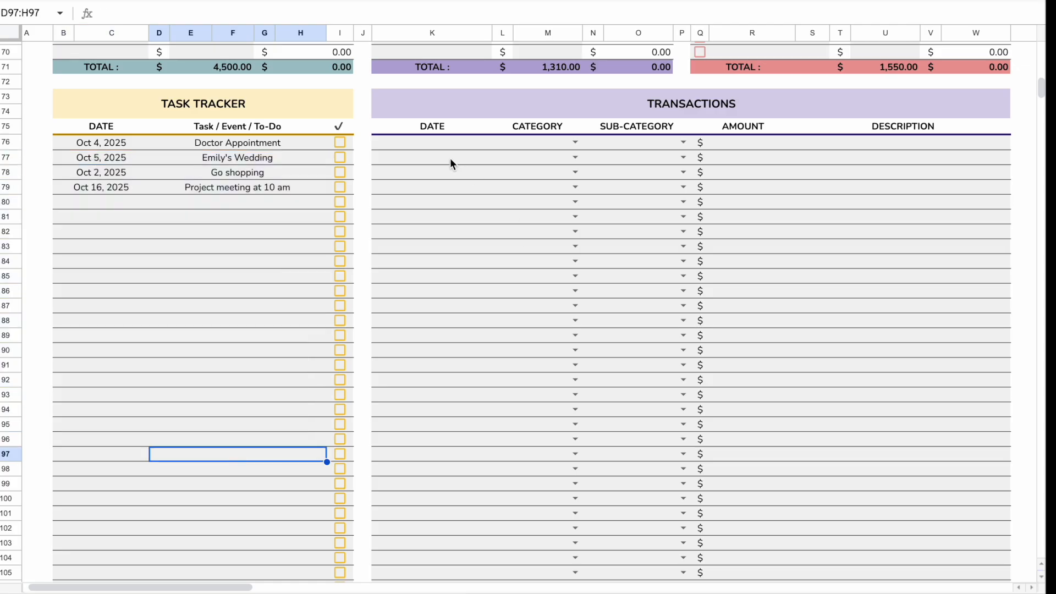
Start the first transaction with the date Oct 1, 2025, category Income and sub-category Salary
drag(440, 144, 840, 369)
double_click(489, 144)
click(431, 213)
click(575, 143)
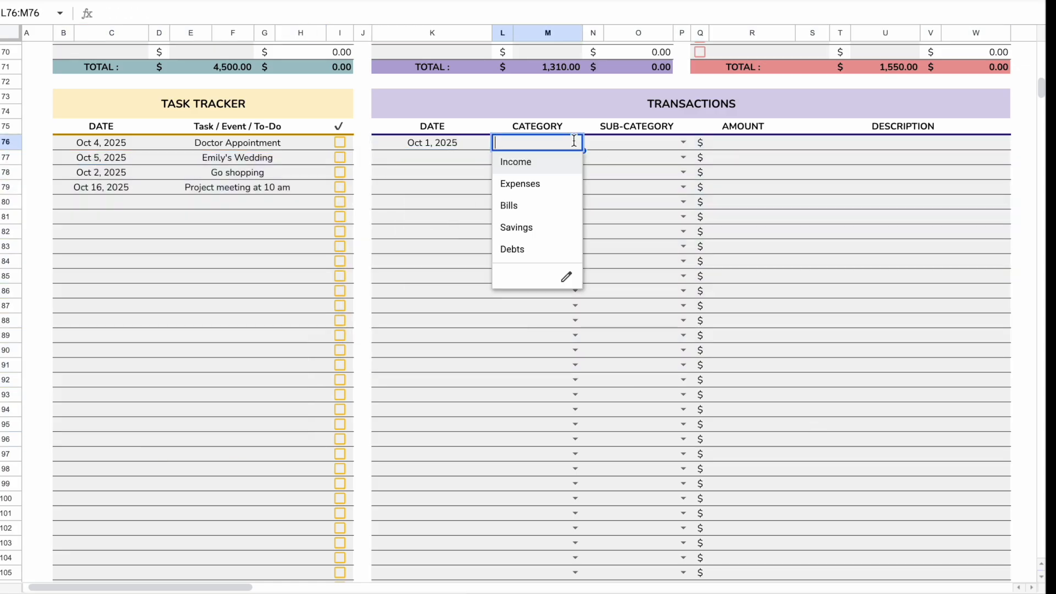
click(514, 160)
click(682, 143)
click(612, 162)
Set the Salary transaction's amount to 3,000 and check the Salary row in the Income table
scroll(648, 299, up, 5)
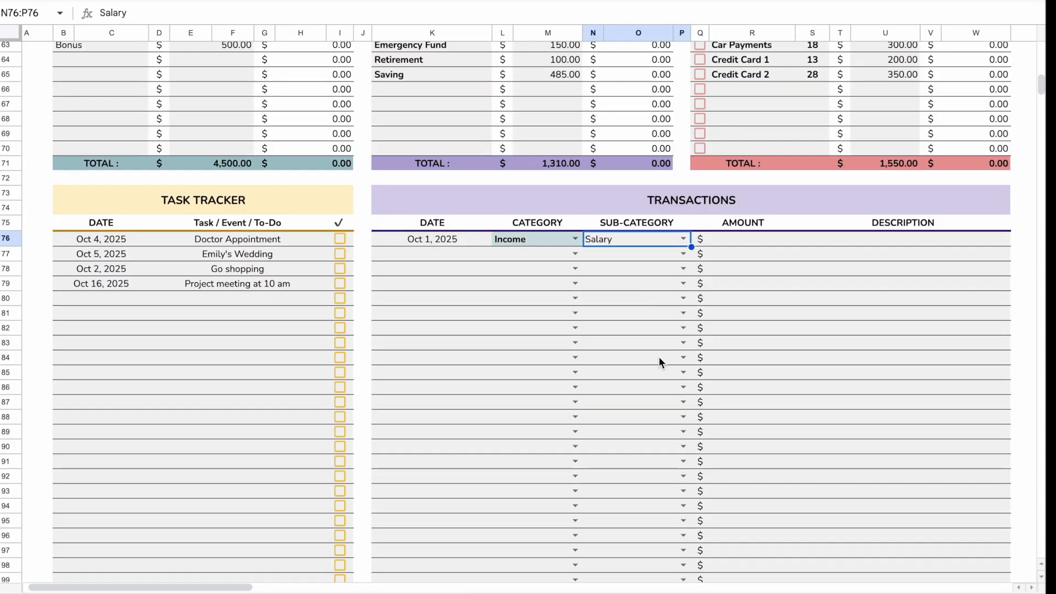
click(749, 334)
text(3,00)
text(000)
click(790, 394)
click(736, 332)
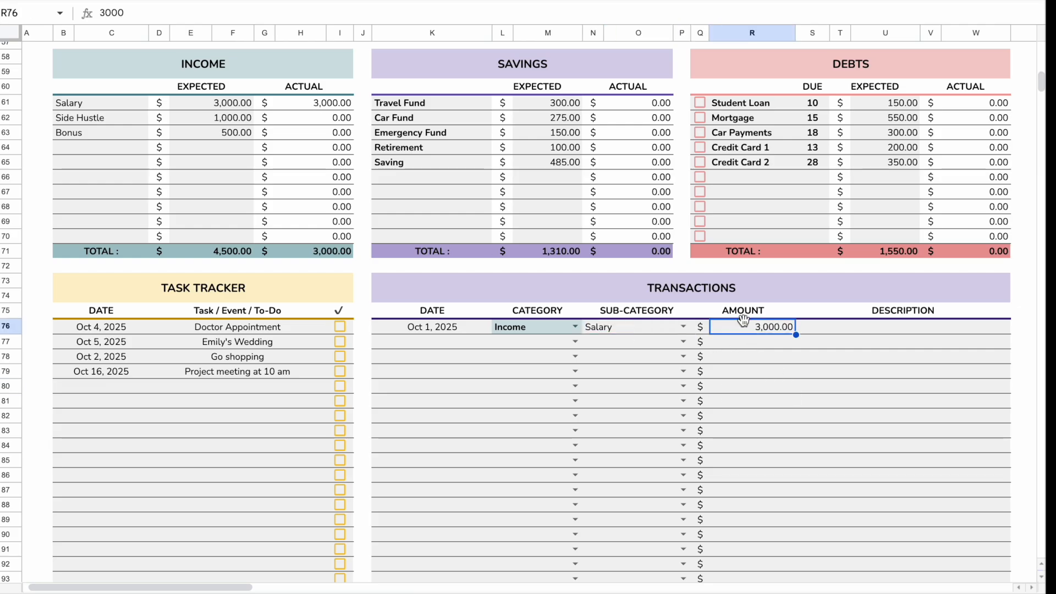
click(77, 111)
Fill transaction rows 77 to 94 with October entries, from Clothing for 200 on Oct 2 to Credit Card 2 for 400 on Oct 28
click(449, 406)
scroll(454, 382, down, 5)
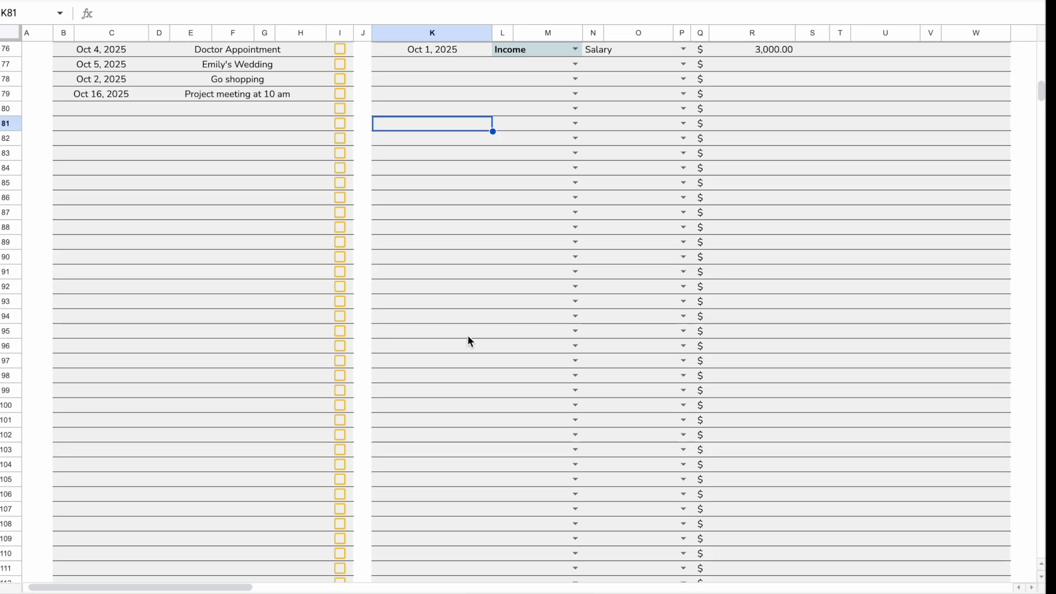
scroll(454, 382, up, 3)
drag(426, 209, 781, 367)
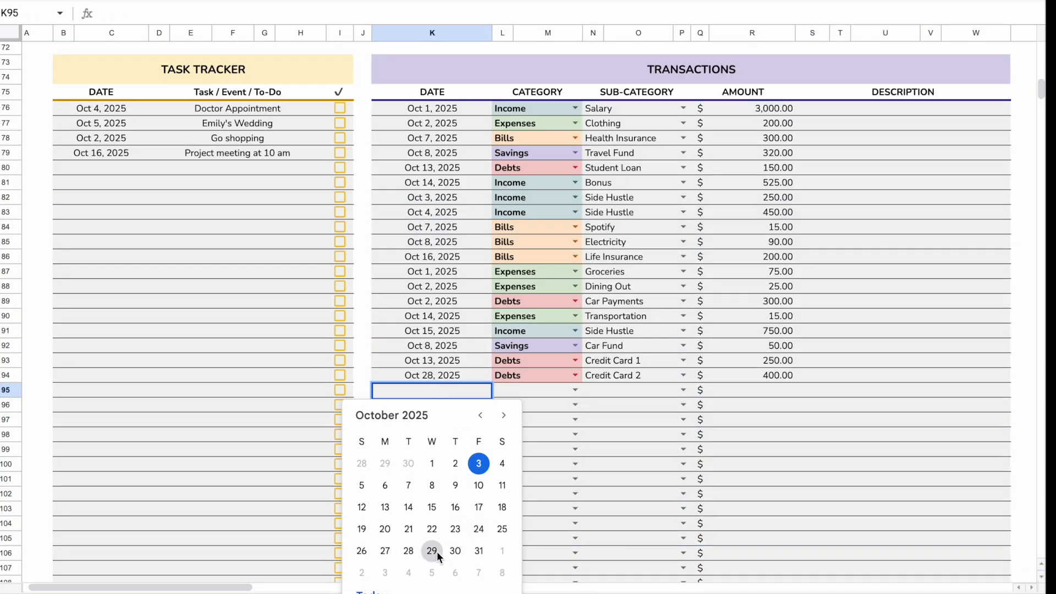
Log a Savings transaction in row 95 dated Oct 29, 2025 with sub-category Saving and an amount of 250
click(434, 547)
click(522, 391)
click(516, 477)
click(683, 390)
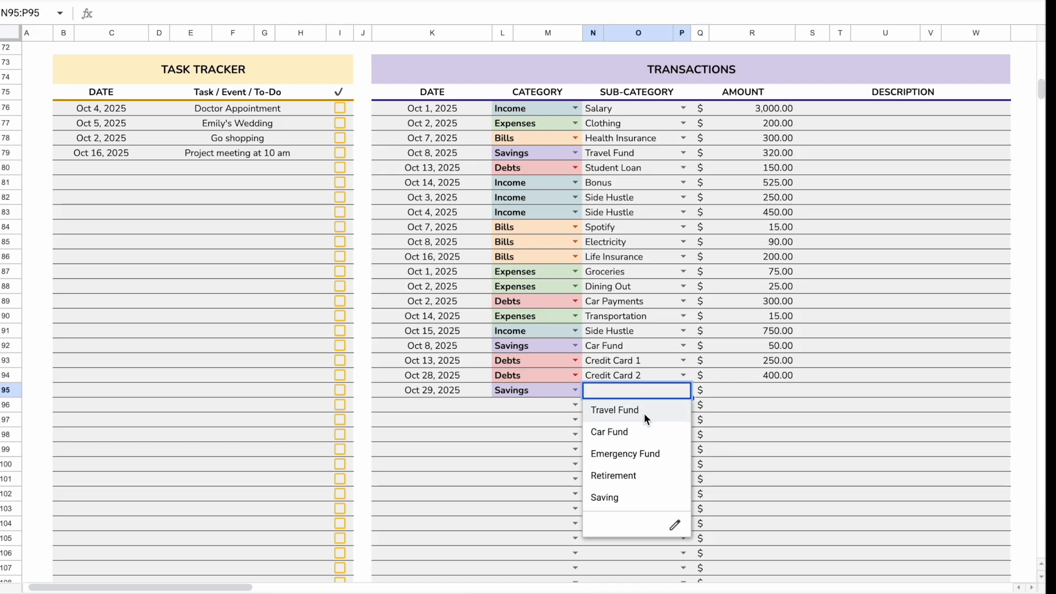
click(624, 497)
click(768, 395)
text(250)
key(Return)
Log a Bills transaction in row 96 dated Oct 1, 2025 with sub-category Internet and an amount of 40
scroll(767, 394, down, 4)
double_click(433, 233)
click(432, 307)
click(575, 233)
click(528, 295)
click(683, 234)
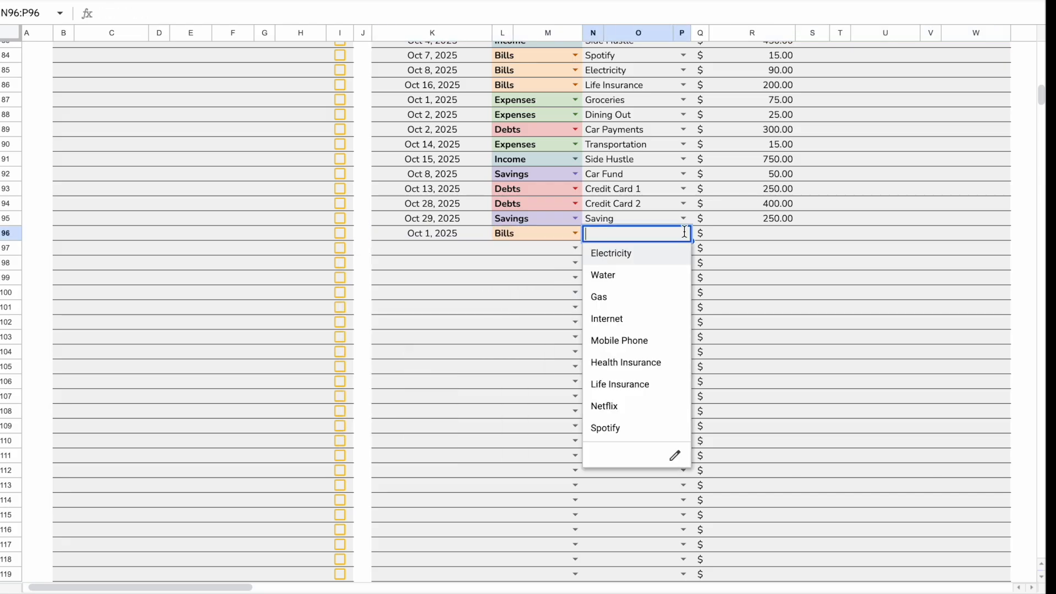
click(622, 317)
click(764, 239)
text(40)
key(Return)
Compare the expected and actual amounts in the Savings, Debts and Cashflow Summary tables
scroll(692, 308, up, 13)
drag(432, 295, 633, 413)
drag(768, 293, 991, 400)
click(997, 297)
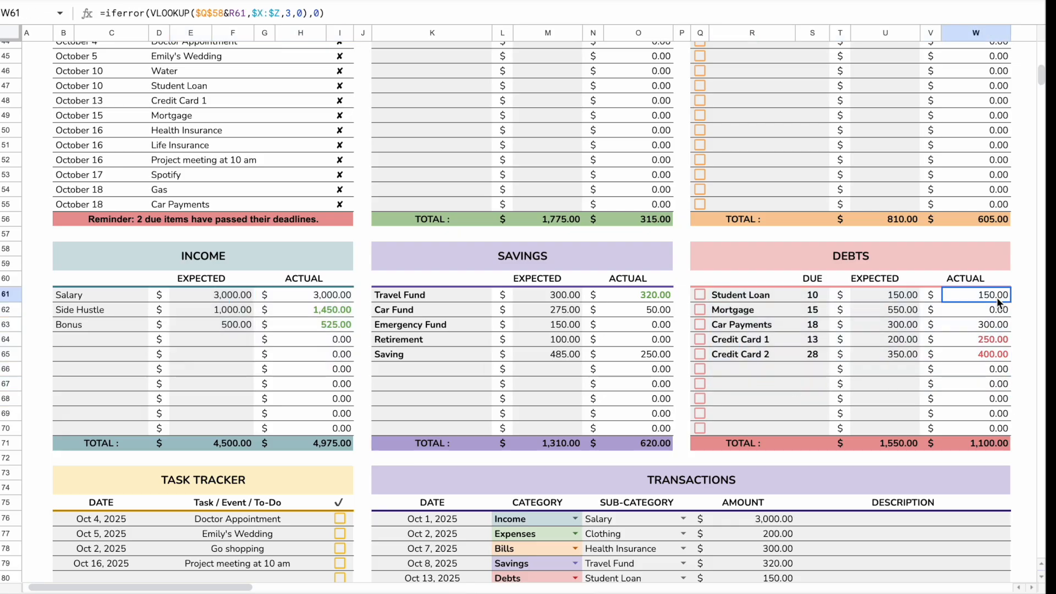
scroll(979, 301, up, 1)
scroll(979, 301, up, 1)
drag(82, 66, 319, 275)
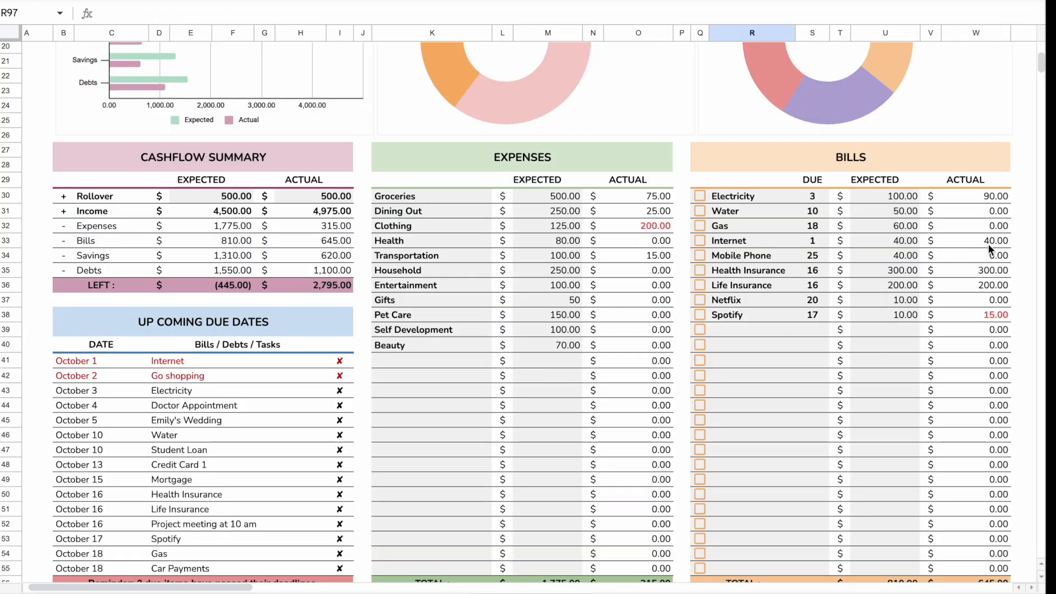
Mark the Internet bill as paid and the Go shopping task as done, and check the upcoming due dates
drag(988, 243, 710, 240)
click(711, 240)
click(701, 242)
drag(77, 360, 352, 471)
scroll(365, 401, down, 10)
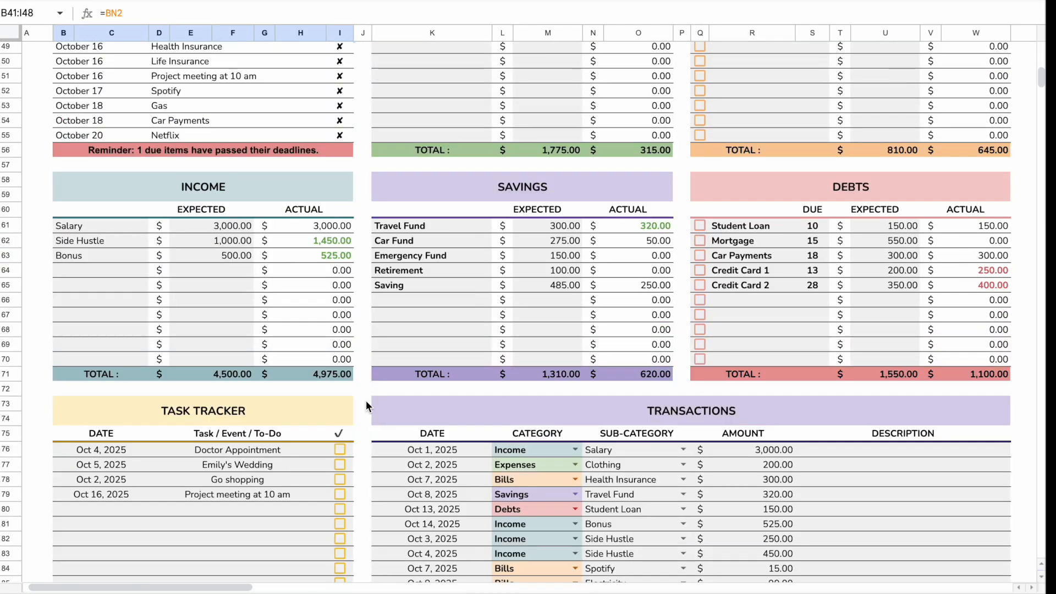
click(339, 479)
scroll(409, 332, up, 4)
drag(83, 90, 344, 240)
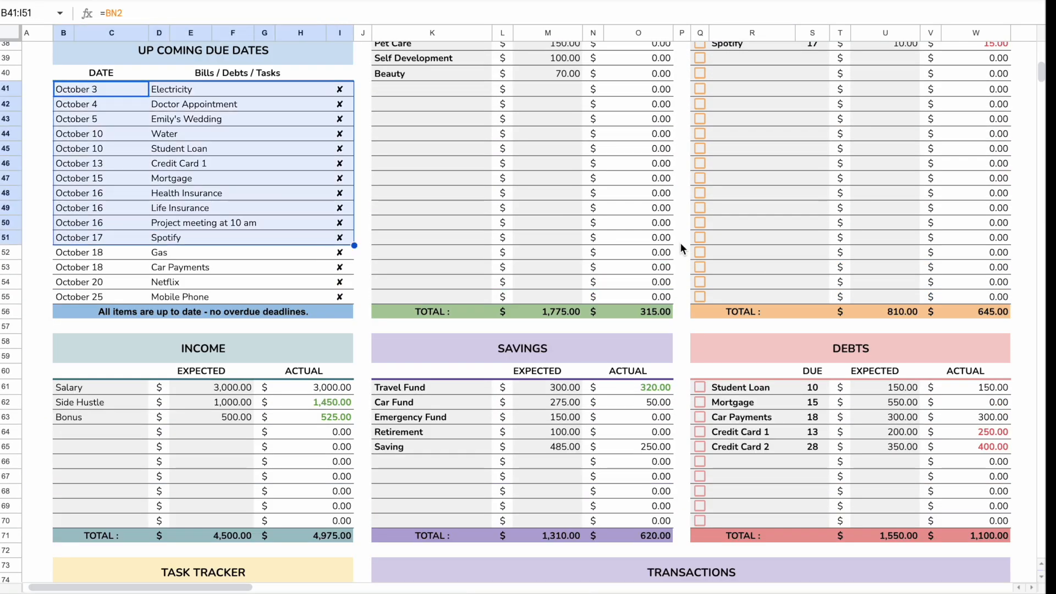
Mark the Electricity, Health Insurance, Life Insurance and Spotify bills as paid
scroll(683, 242, up, 3)
click(699, 58)
click(699, 132)
click(700, 147)
click(700, 176)
Mark the Car Payments, Credit Card 1, Credit Card 2 and Student Loan debts as paid
scroll(585, 332, down, 5)
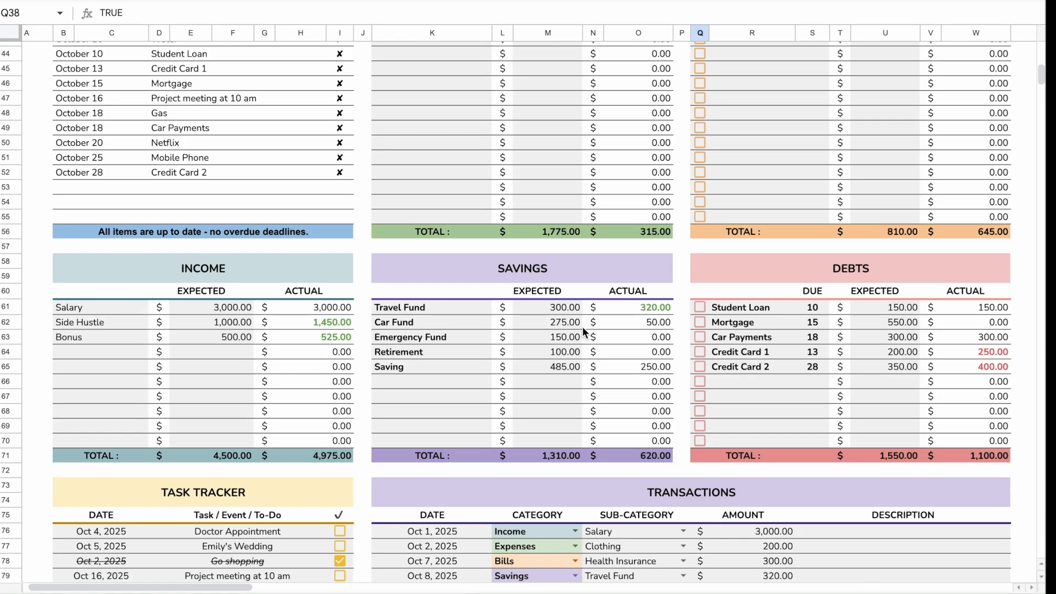
click(700, 337)
click(700, 352)
click(700, 366)
click(700, 307)
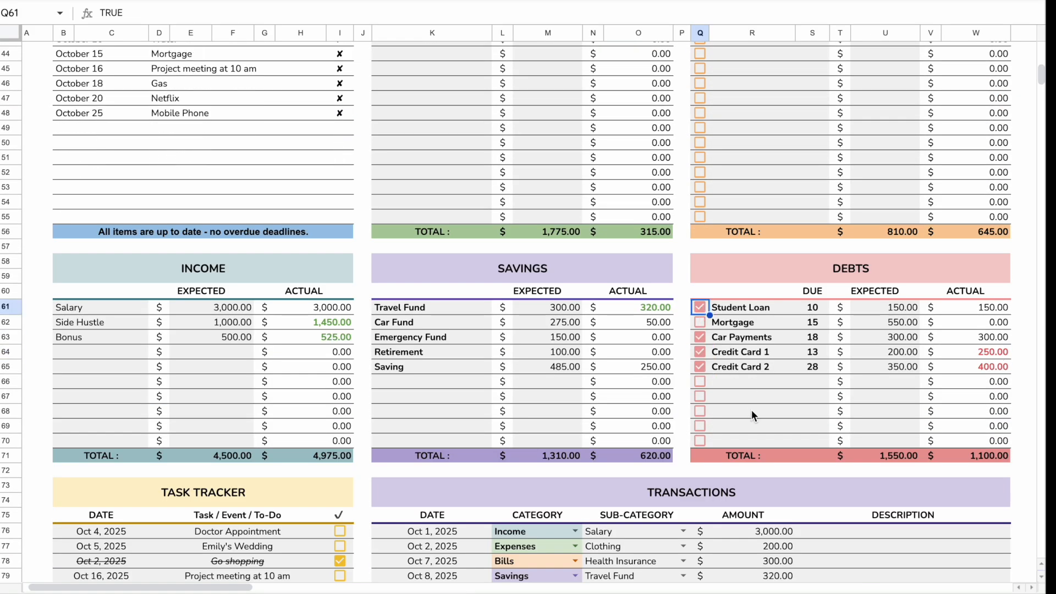
Review the Cash Flow Summary chart and the expected and actual figures in the Cashflow Summary table
scroll(468, 411, down, 1)
scroll(468, 365, up, 10)
click(56, 168)
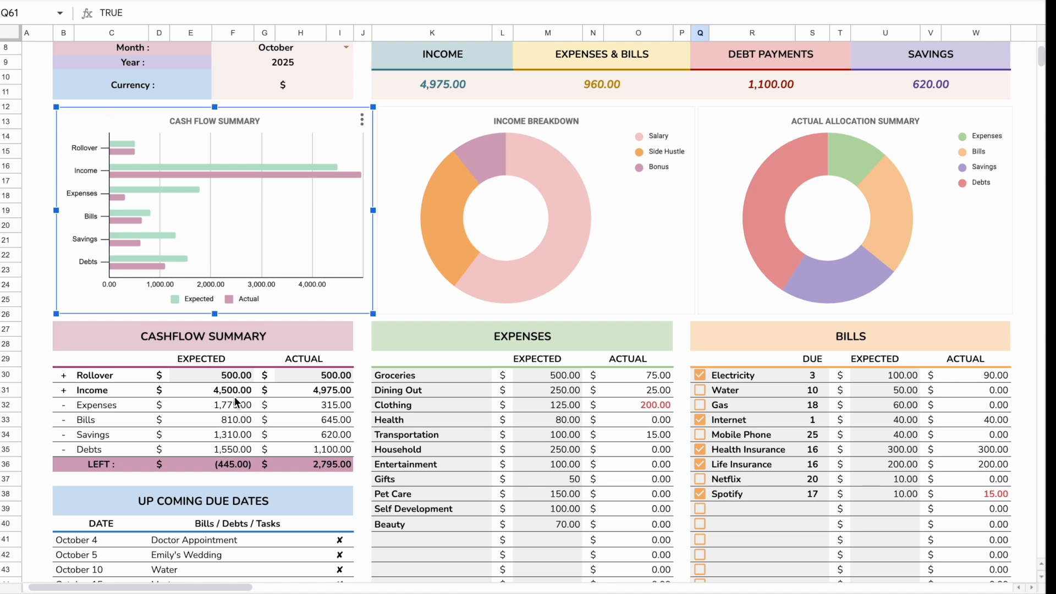
drag(241, 391, 238, 454)
drag(306, 393, 310, 449)
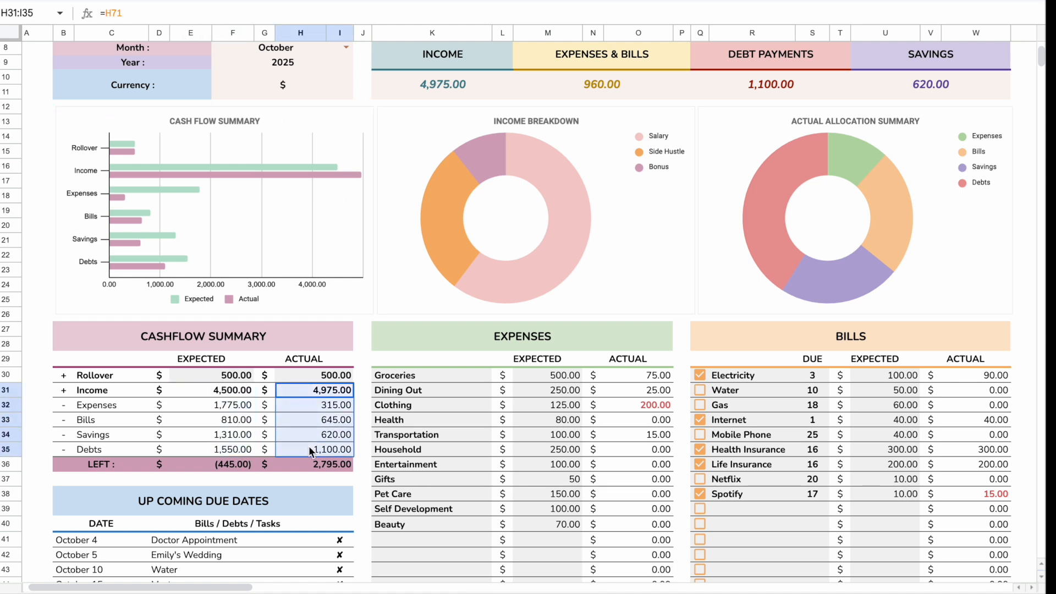
click(331, 435)
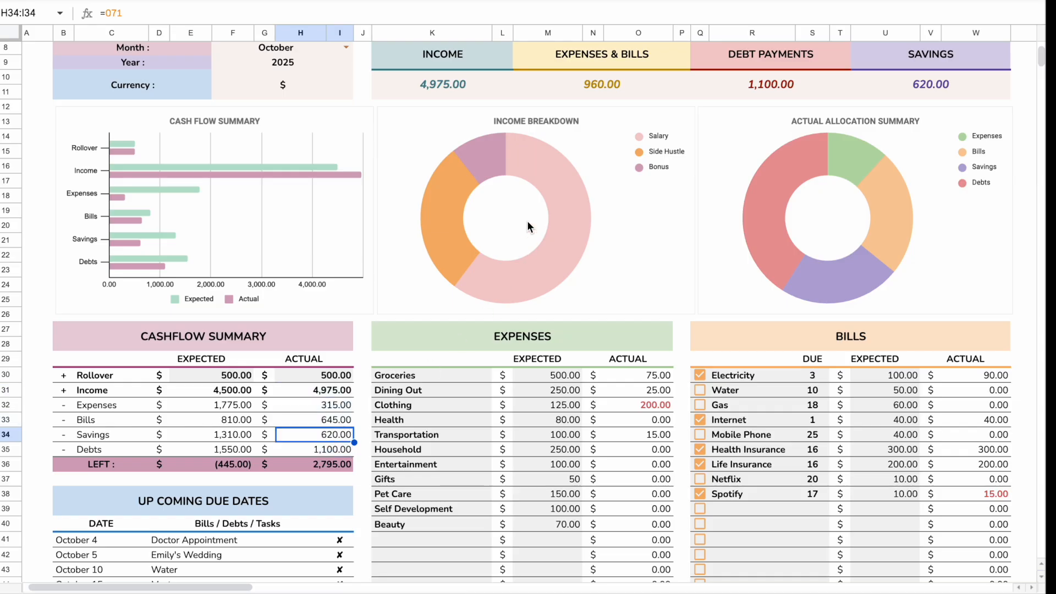
Examine the Income Breakdown and Actual Allocation Summary charts, the Expenses and Bills tables and the dashboard totals
click(636, 242)
mouse_move(564, 245)
scroll(808, 144, down, 1)
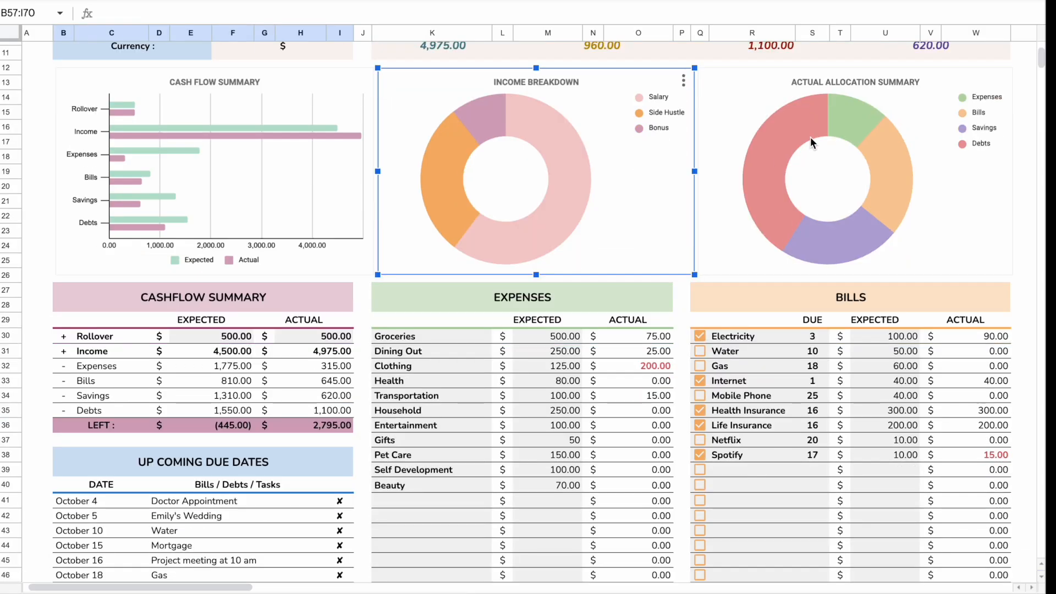
click(738, 108)
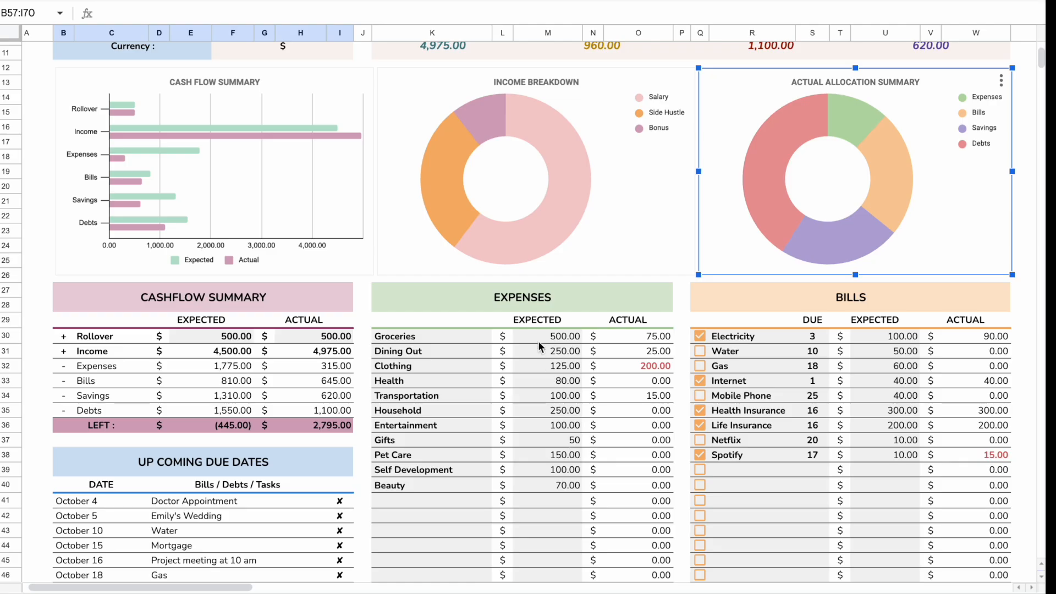
drag(539, 298, 824, 538)
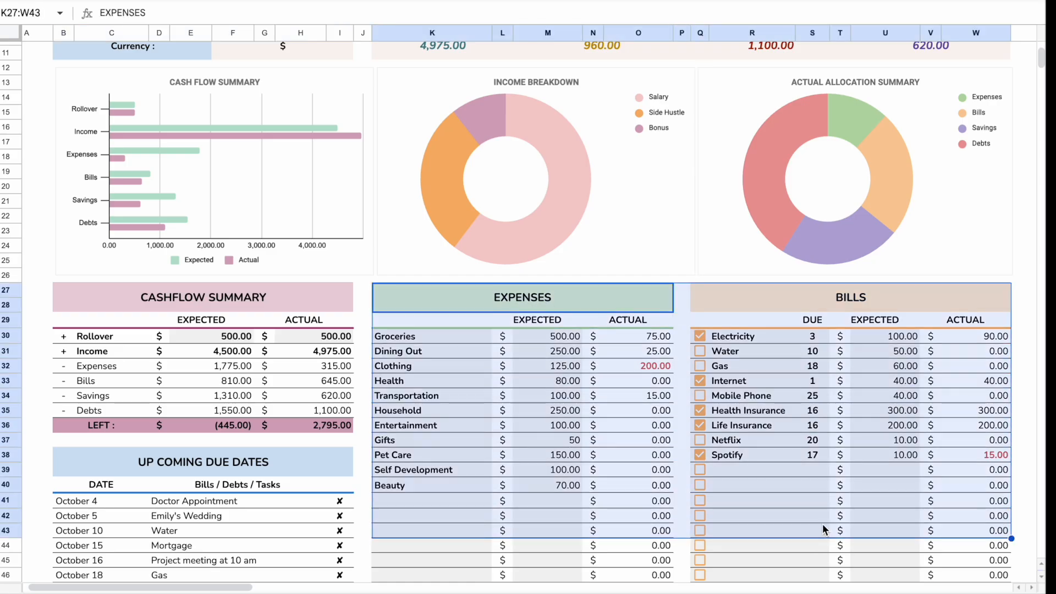
click(828, 502)
scroll(816, 447, up, 2)
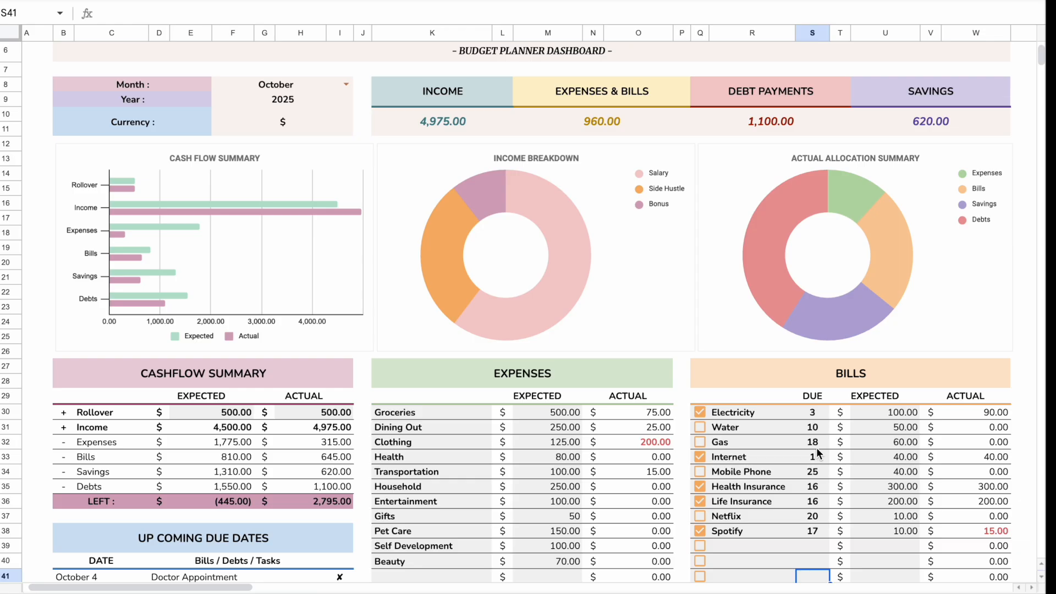
drag(434, 92, 883, 129)
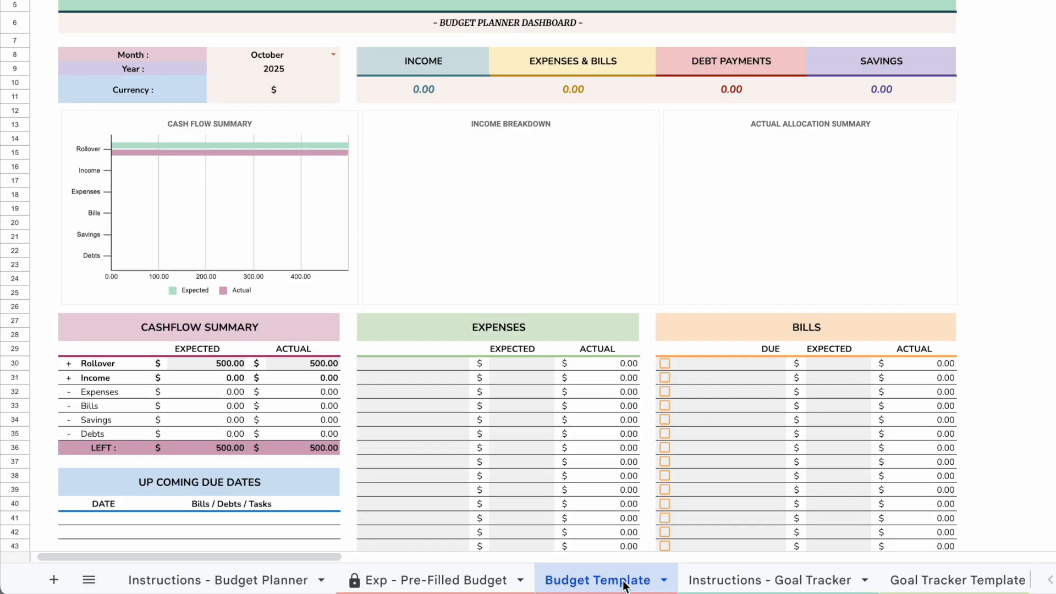
Duplicate the Budget Template sheet to make a working copy for another budget
right_click(630, 584)
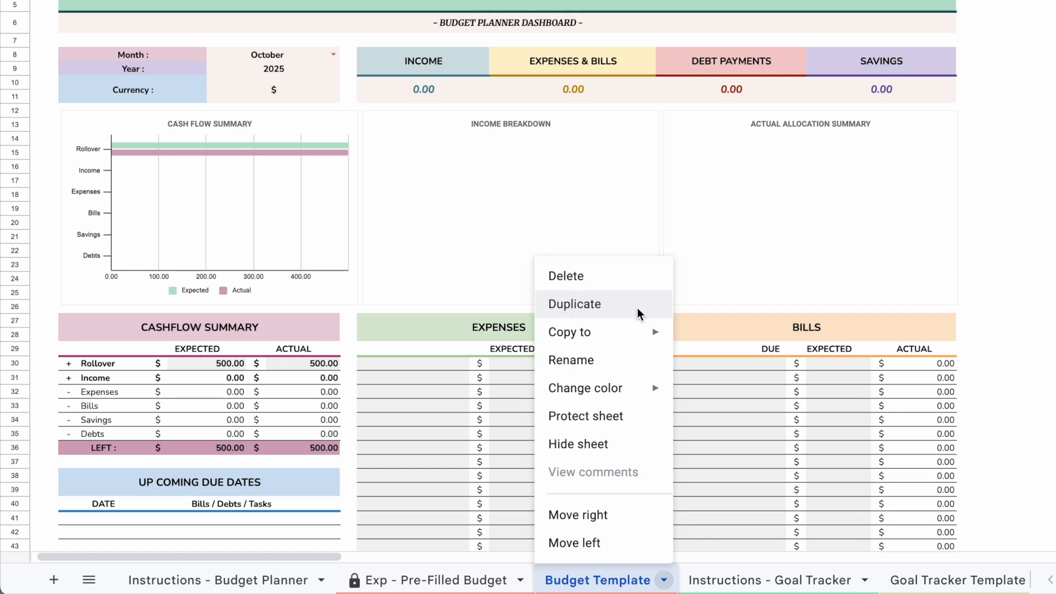
click(654, 306)
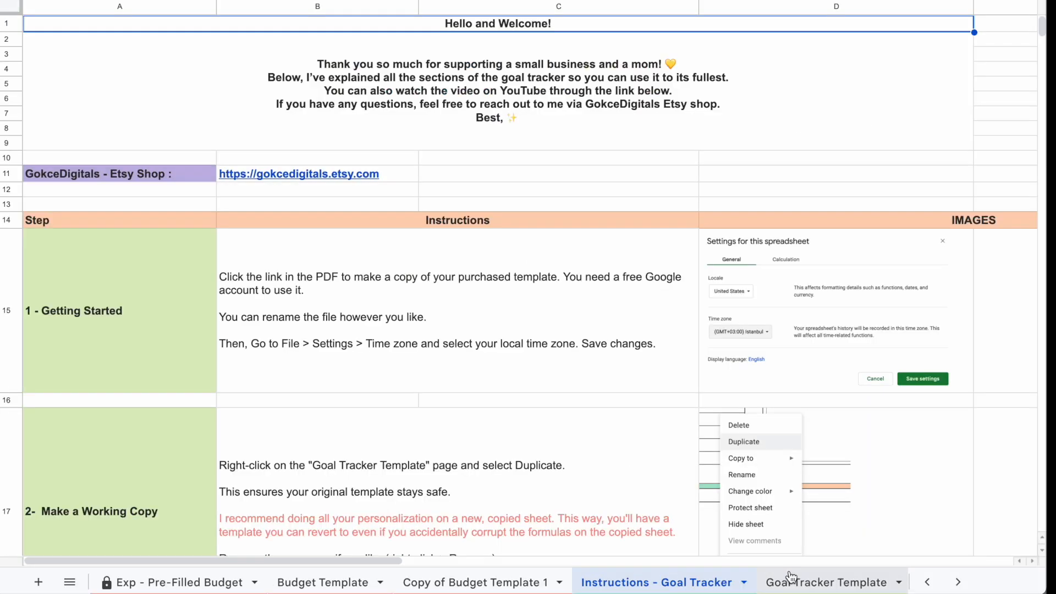
Look through the Goal Tracker Template sheet's overview and goal cards at 75% zoom
click(822, 582)
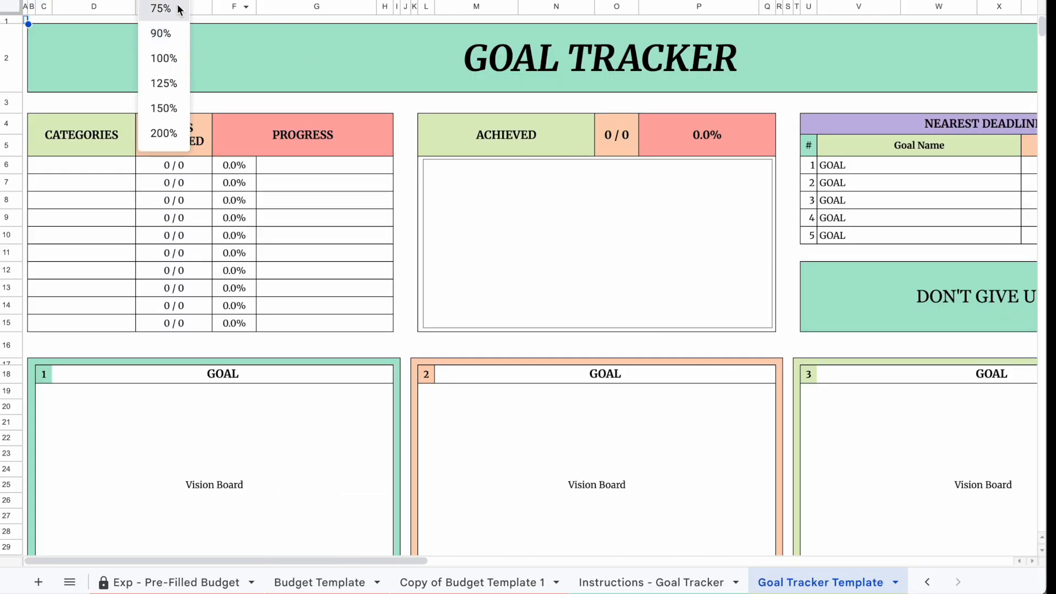
click(177, 8)
scroll(462, 363, down, 20)
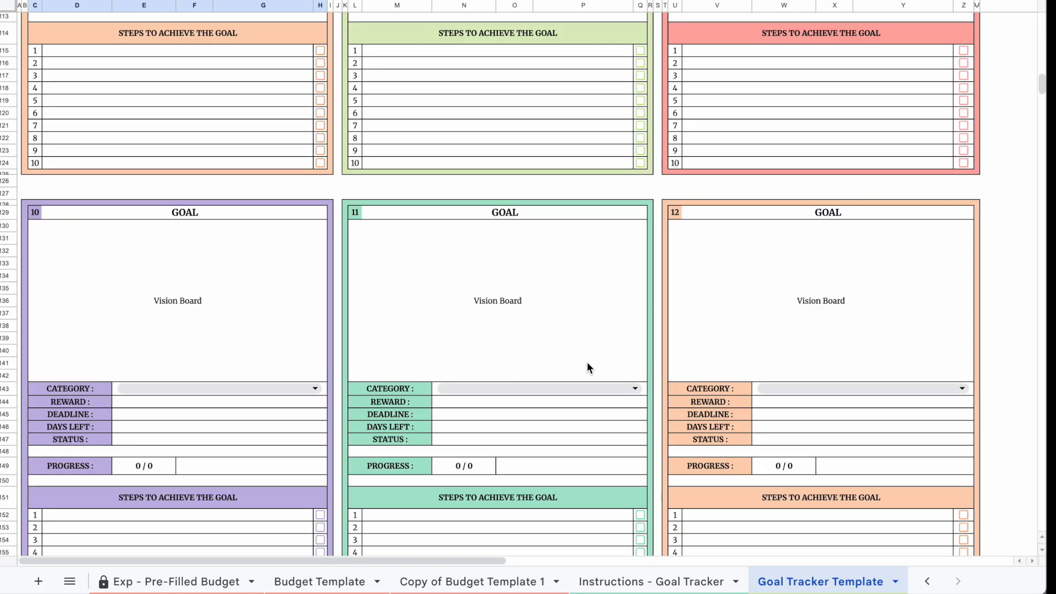
scroll(521, 364, up, 20)
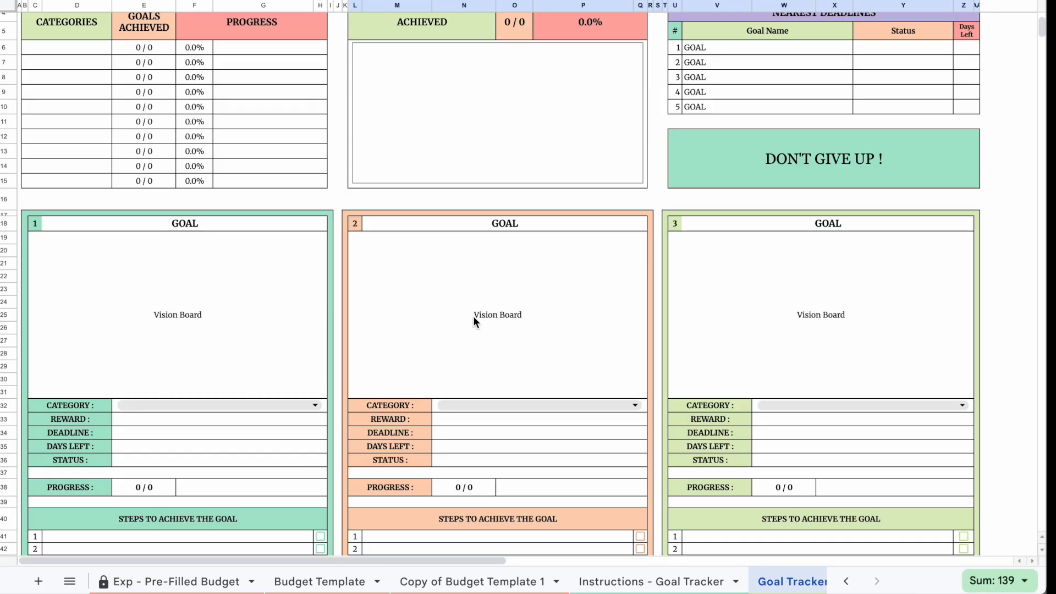
scroll(473, 316, up, 2)
Read through the Instructions - Goal Tracker sheet down to the status, nearest deadline and hidden formula notes
click(651, 582)
click(431, 308)
scroll(431, 308, down, 7)
click(424, 364)
scroll(435, 371, down, 15)
click(455, 351)
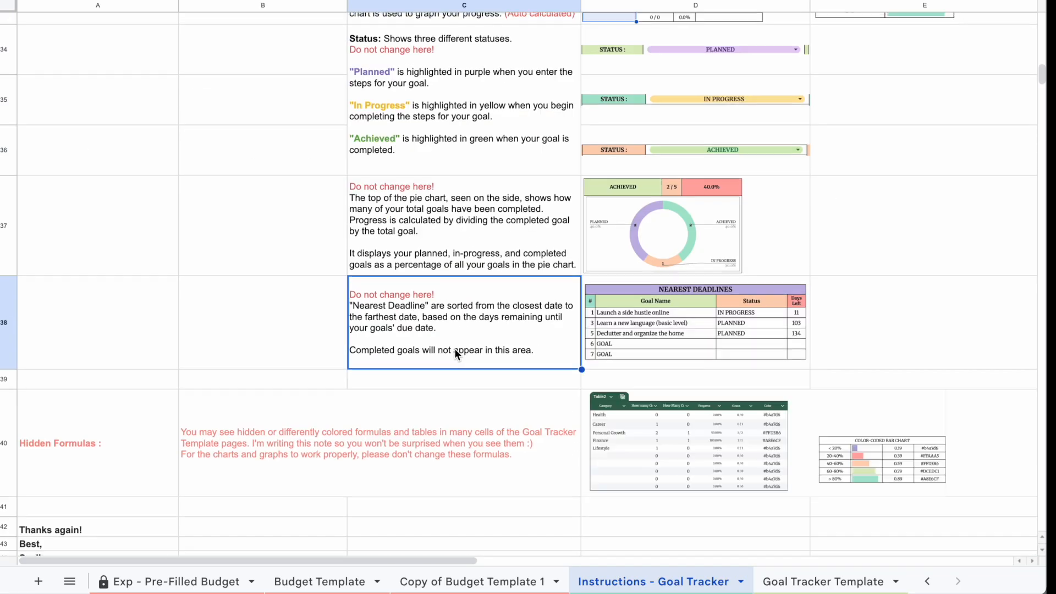
scroll(456, 346, up, 20)
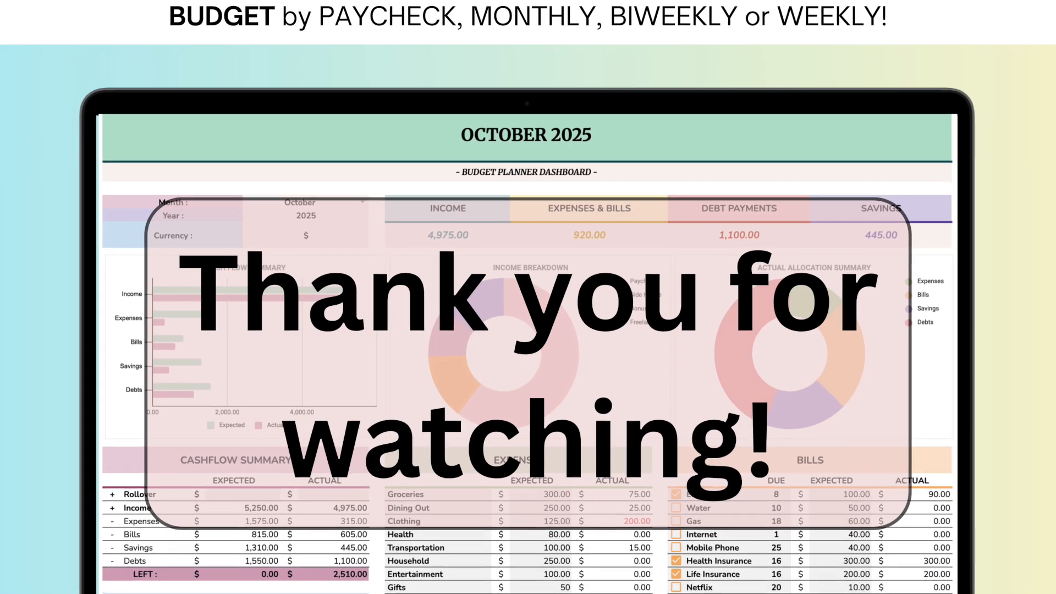